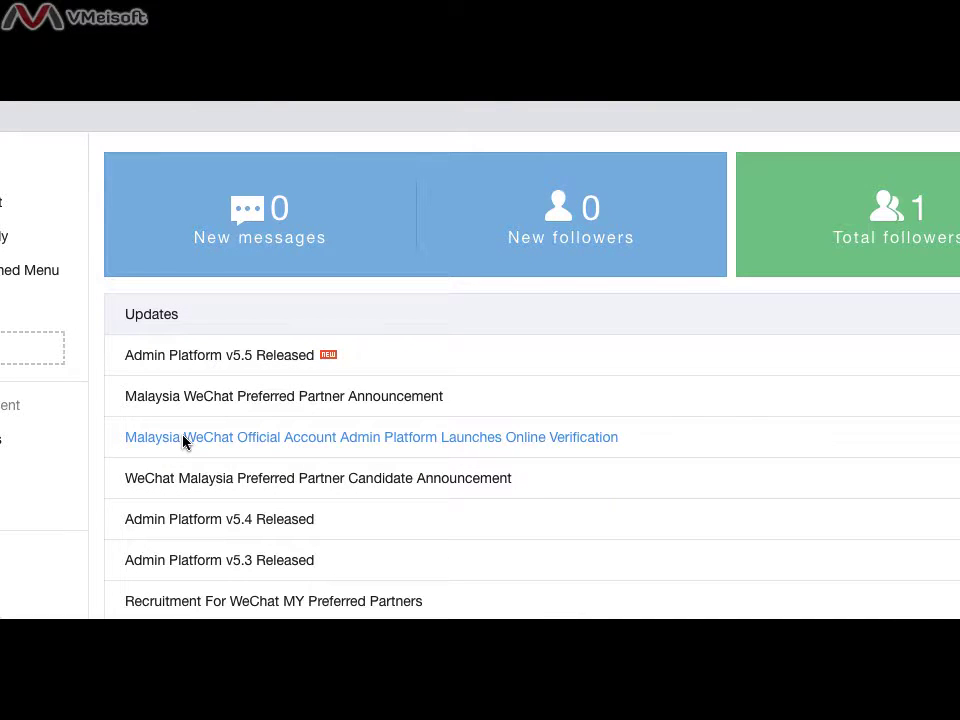
Scroll past the dashboard updates and open Messages, which is empty for the last 5 days.
scroll(183, 441, down, 1)
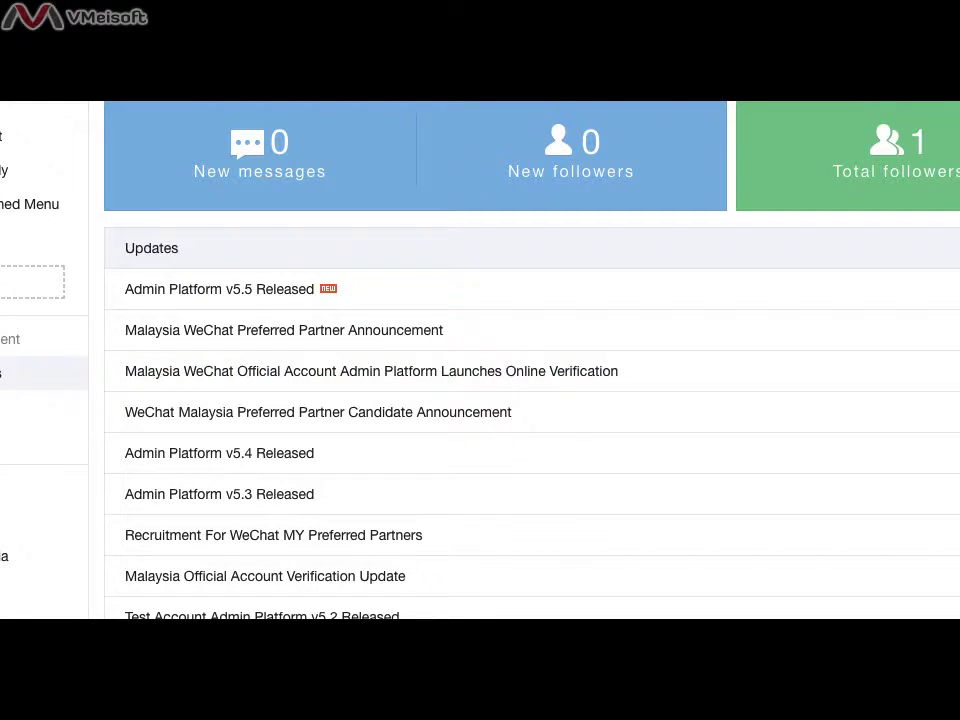
click(10, 373)
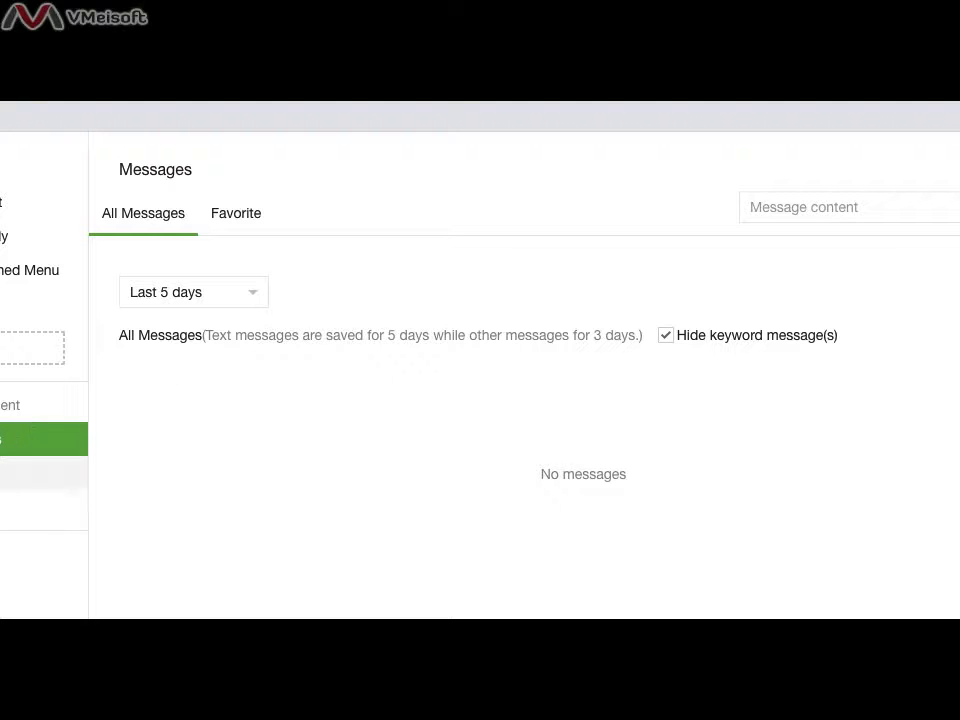
View the single follower in Followers and cancel Edit remarks, leaving the remark unchanged.
click(20, 473)
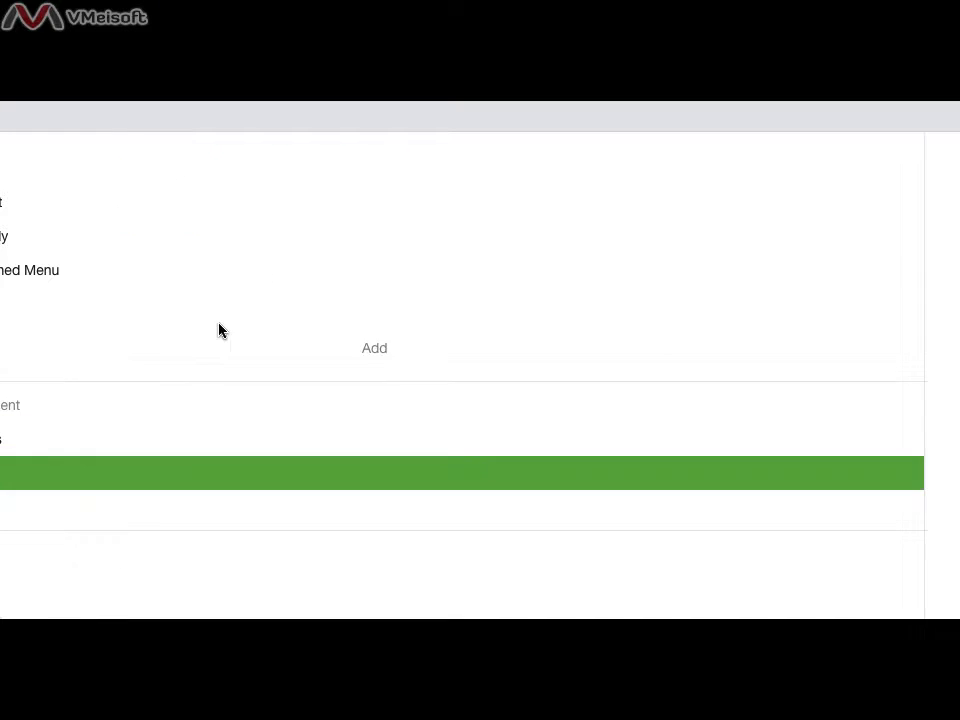
mouse_move(231, 451)
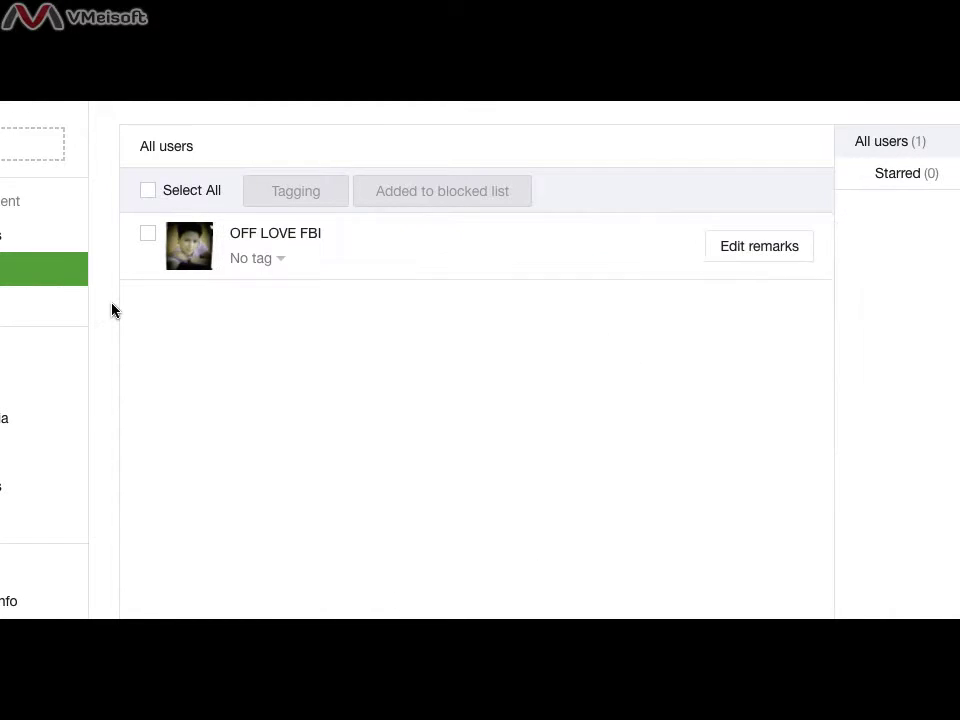
mouse_move(189, 246)
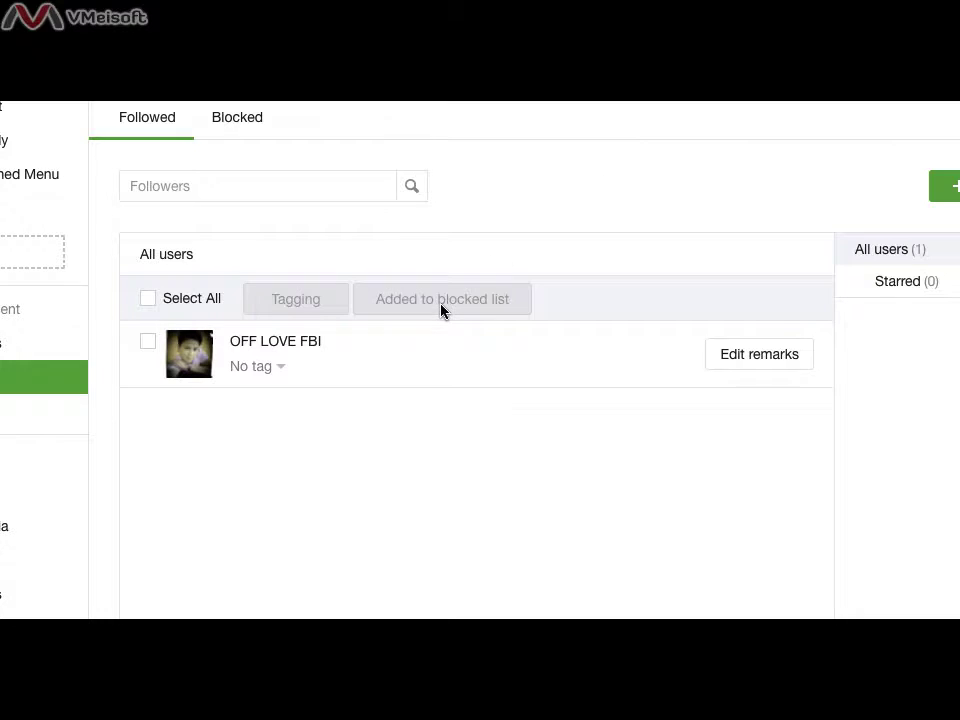
click(752, 360)
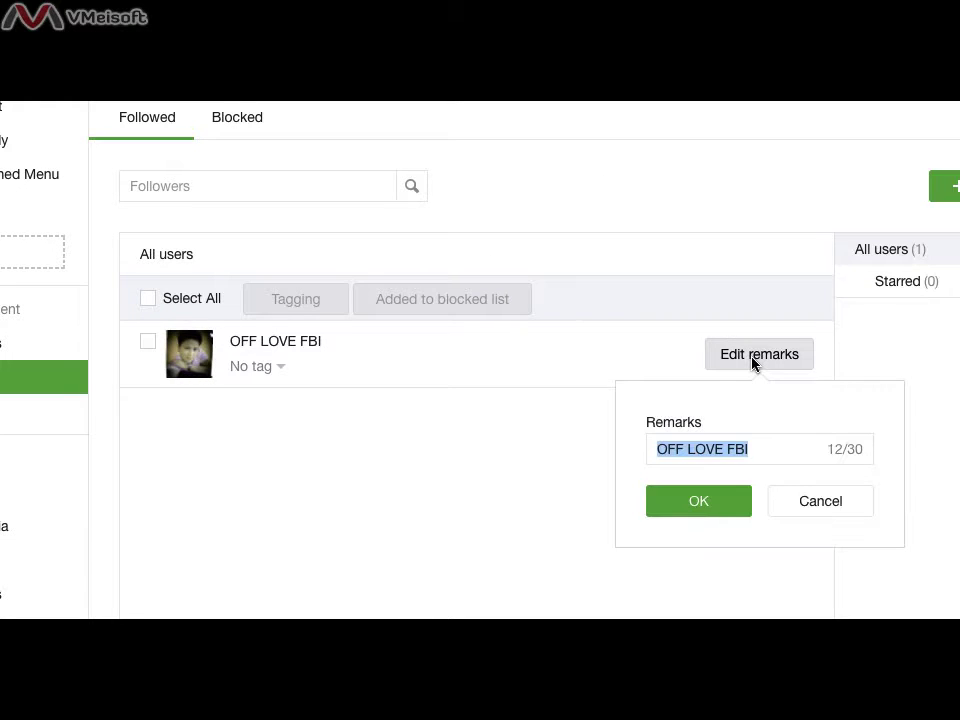
click(792, 501)
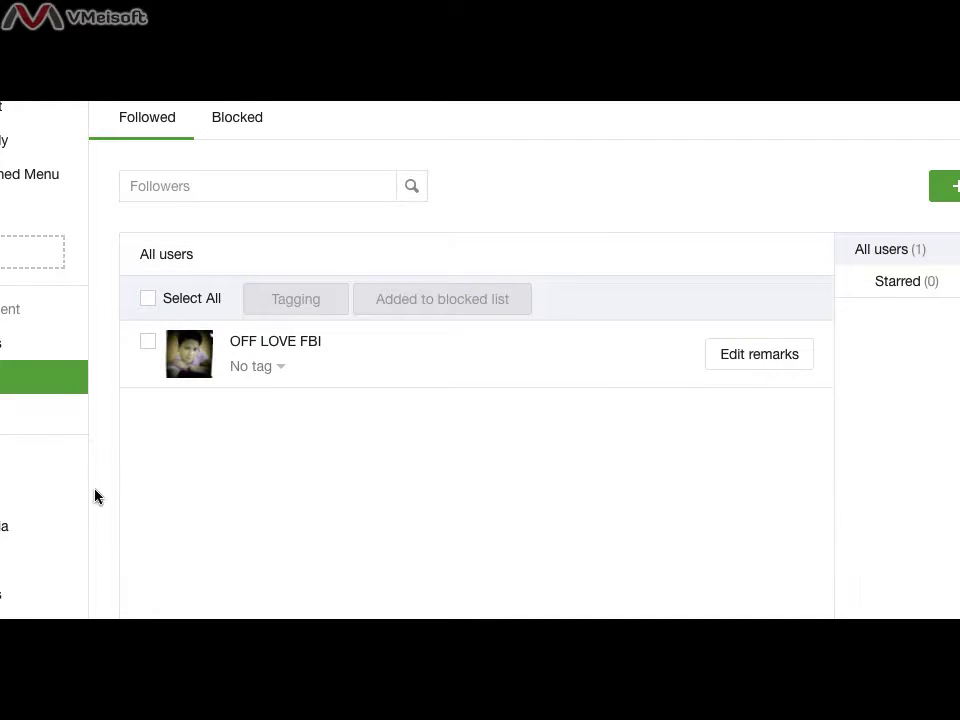
Browse the Materials library's Rabbit rich-media message, then start a new rich-media message.
click(19, 416)
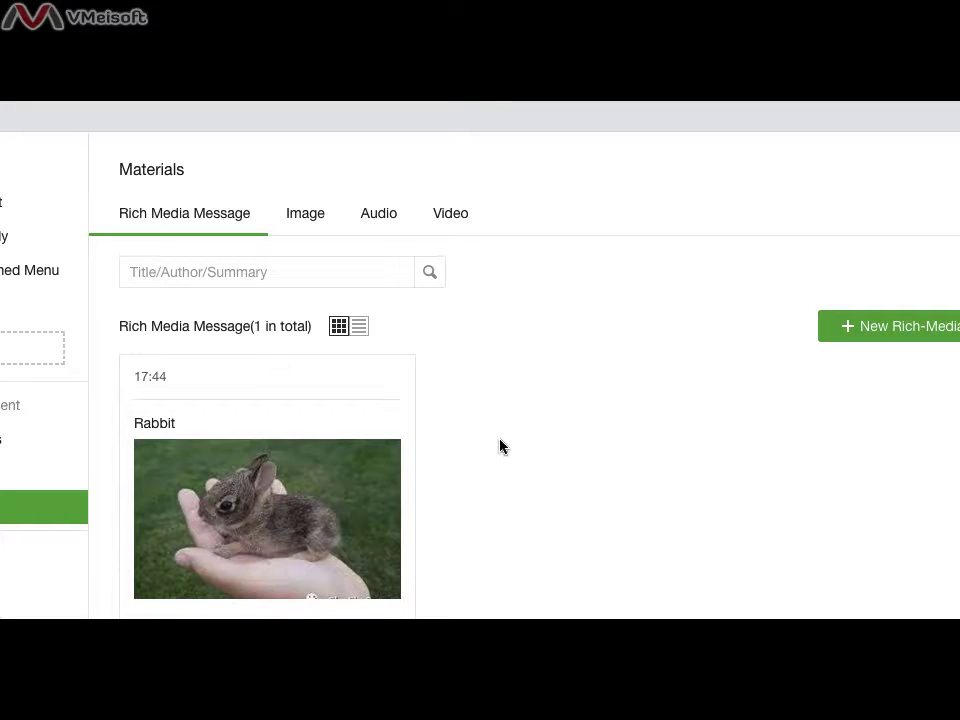
scroll(501, 446, down, 3)
scroll(501, 446, up, 3)
scroll(501, 446, down, 2)
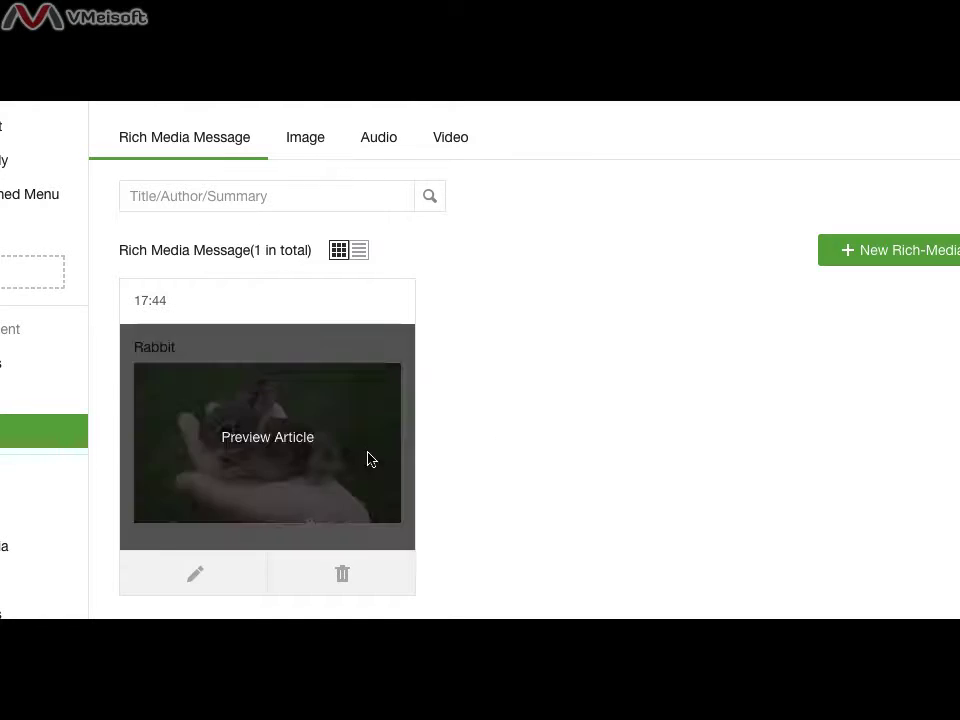
scroll(619, 547, down, 1)
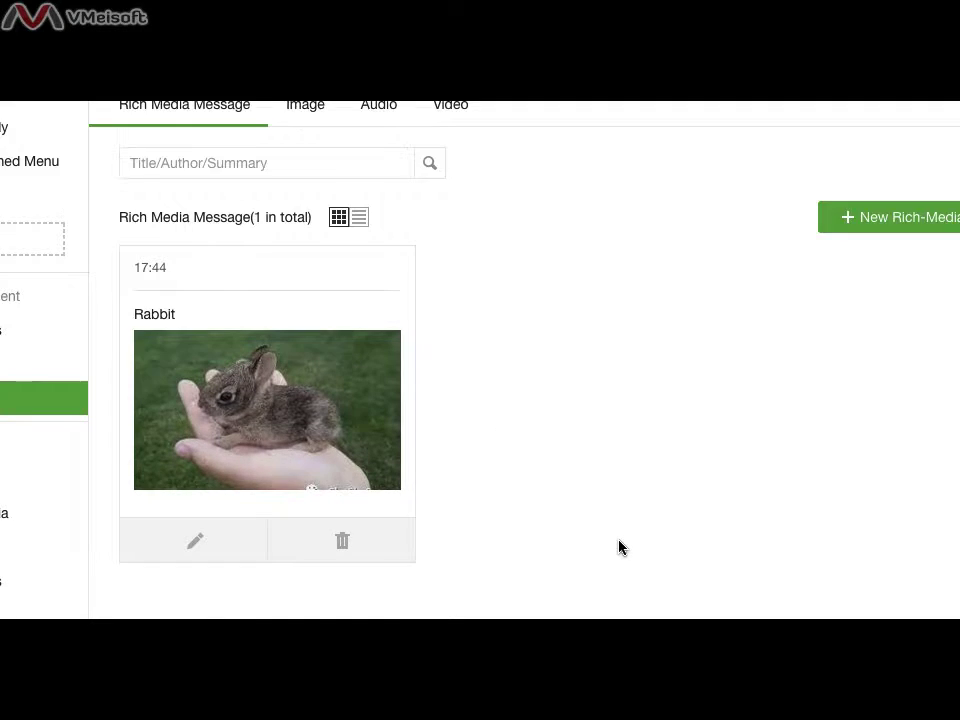
scroll(619, 547, up, 1)
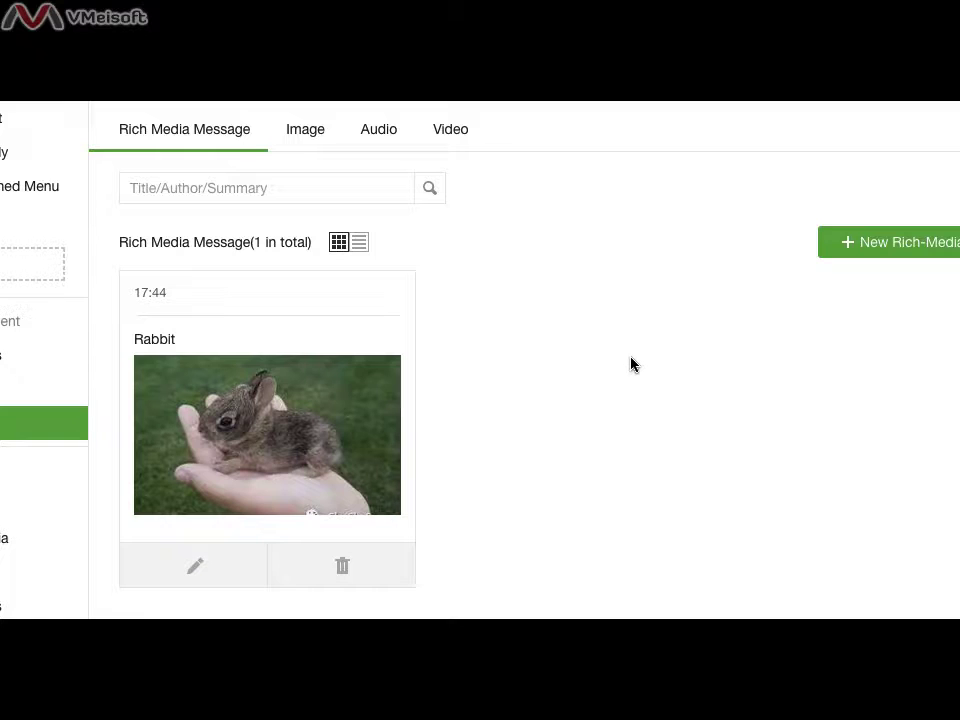
scroll(630, 366, down, 1)
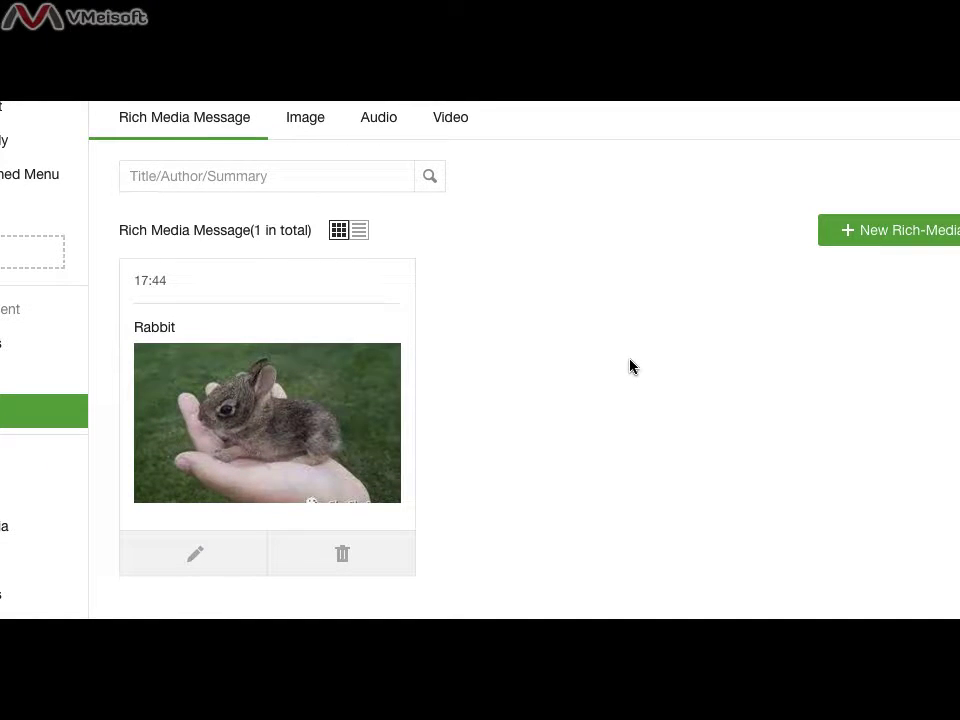
click(879, 239)
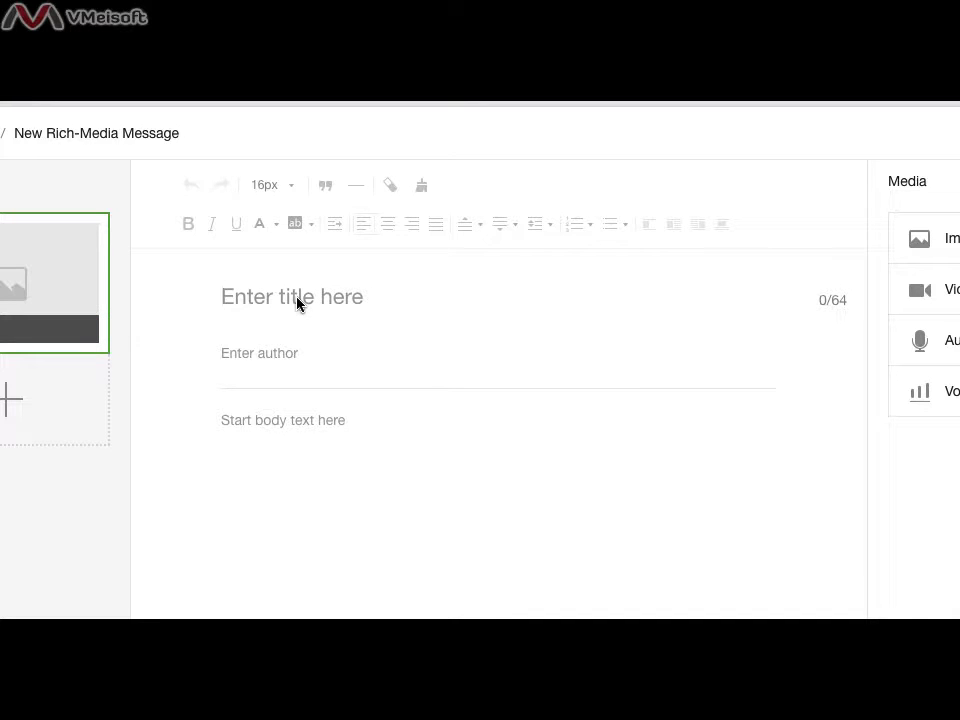
Title the new article 'Fish' and write the body 'This is a fish story...'.
text(Fish)
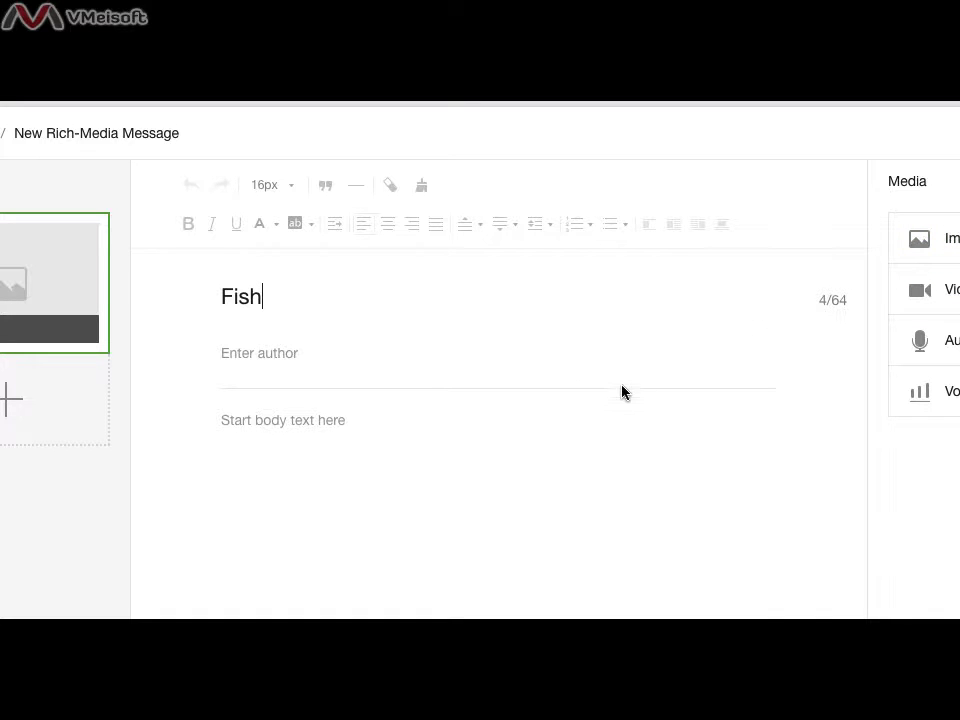
click(393, 474)
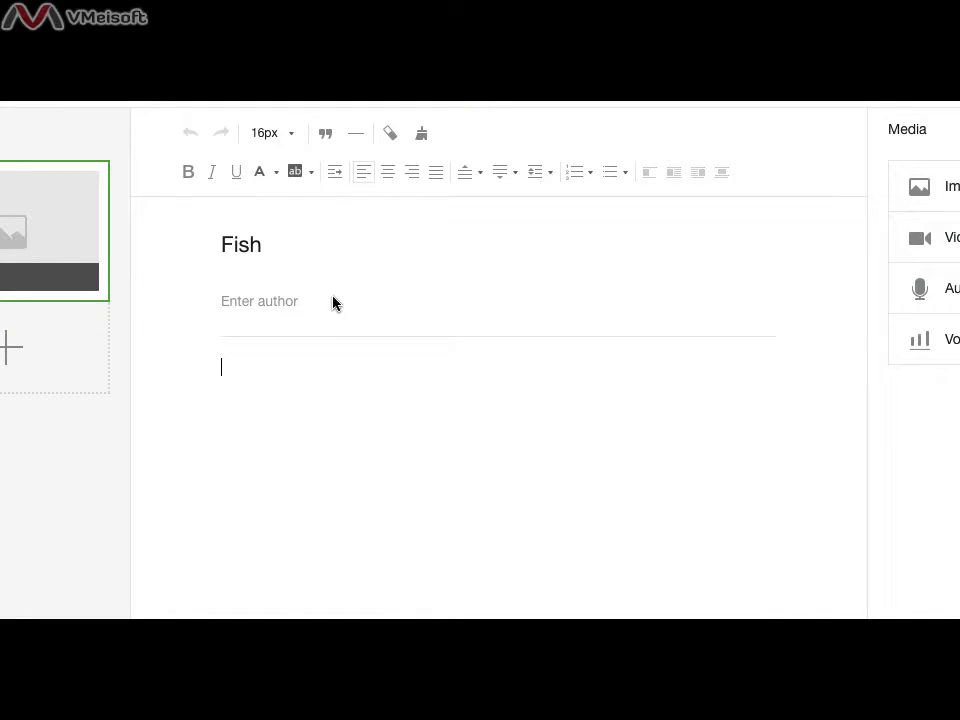
click(335, 318)
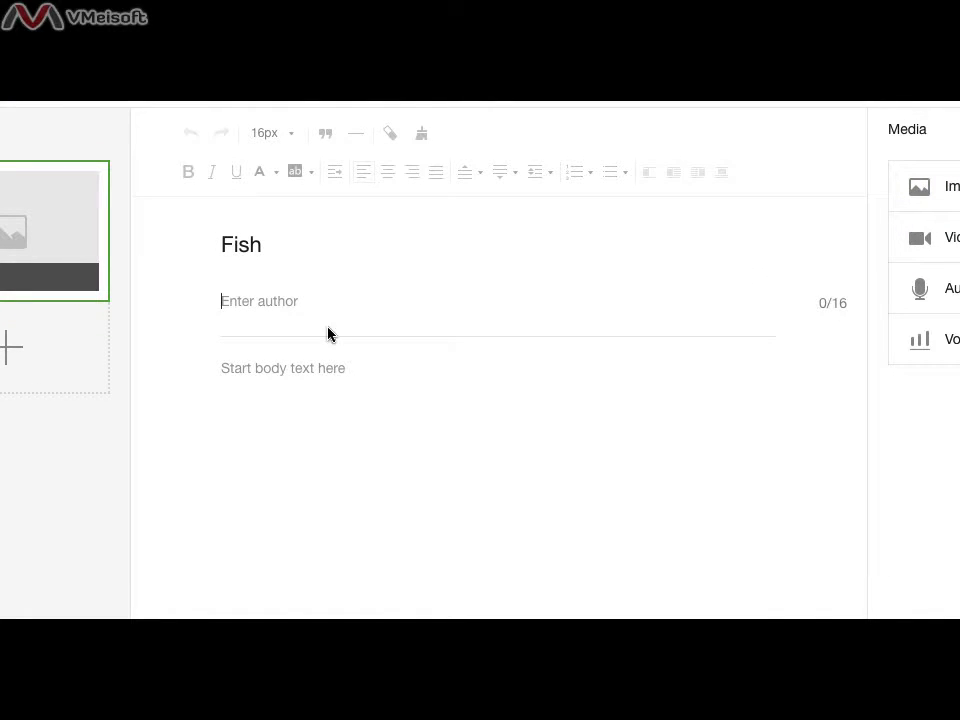
click(321, 392)
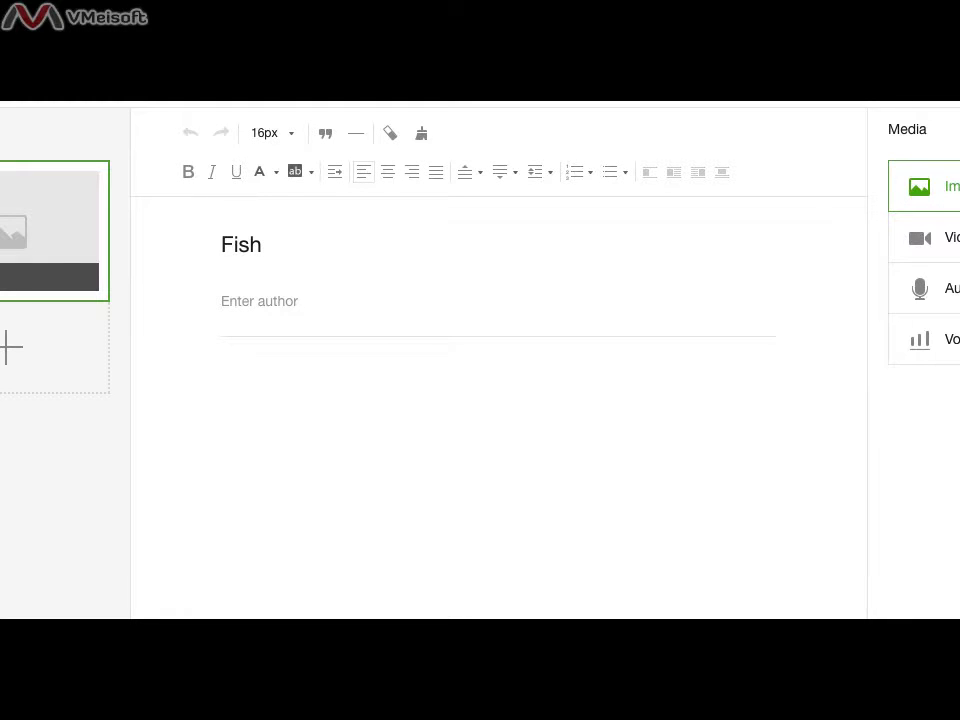
text(This is a )
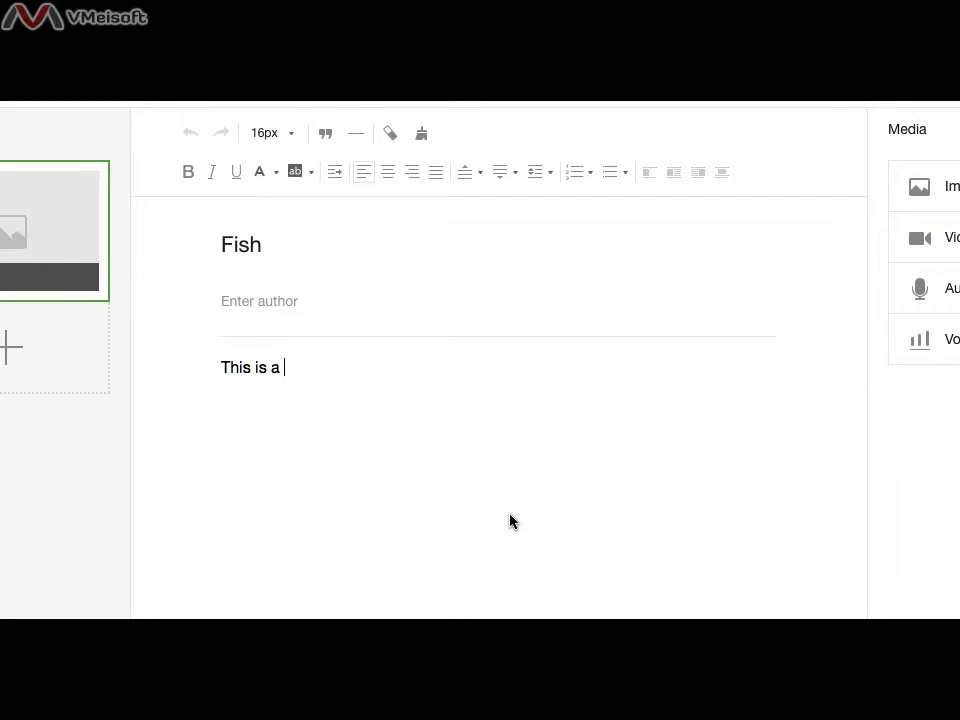
text(fish story...)
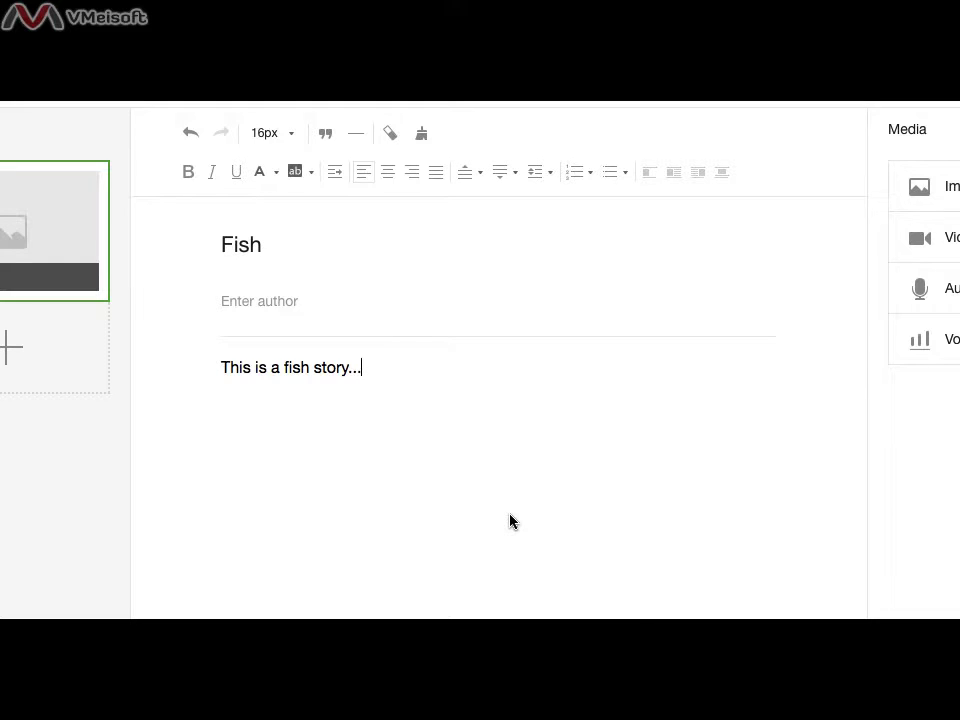
Save the Fish article and return to the Materials list.
scroll(615, 617, down, 5)
scroll(546, 506, down, 5)
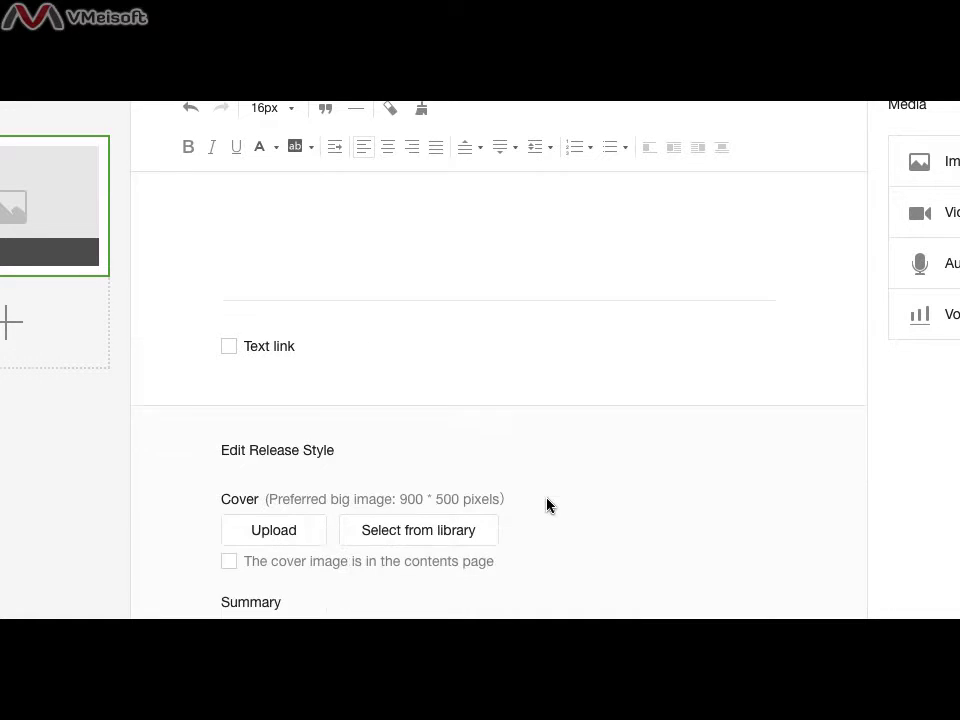
scroll(440, 469, up, 10)
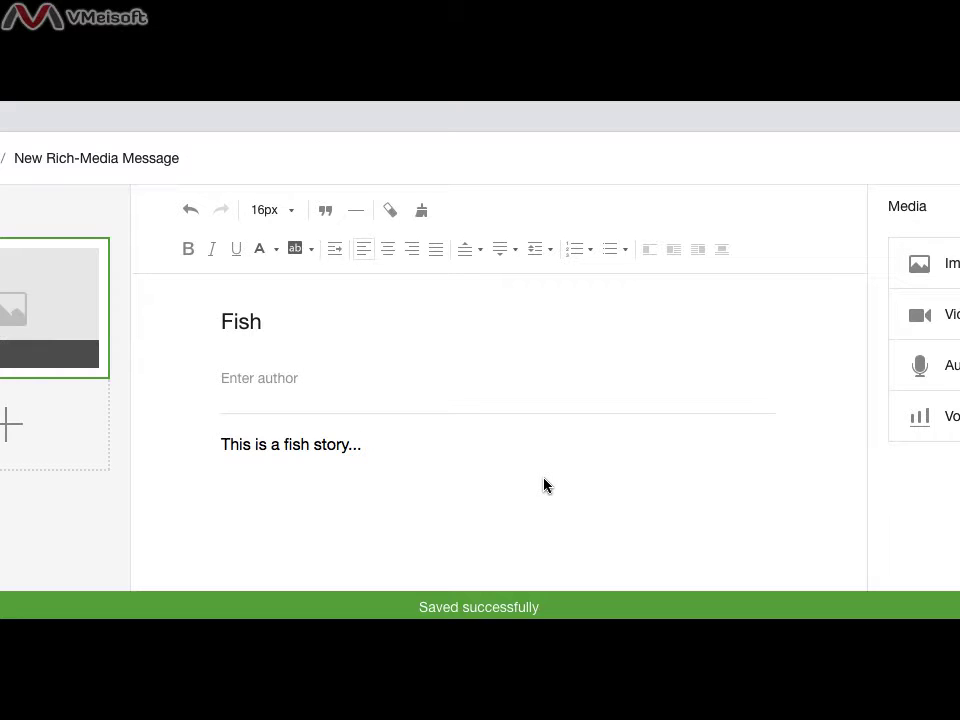
scroll(531, 497, down, 3)
scroll(516, 513, down, 5)
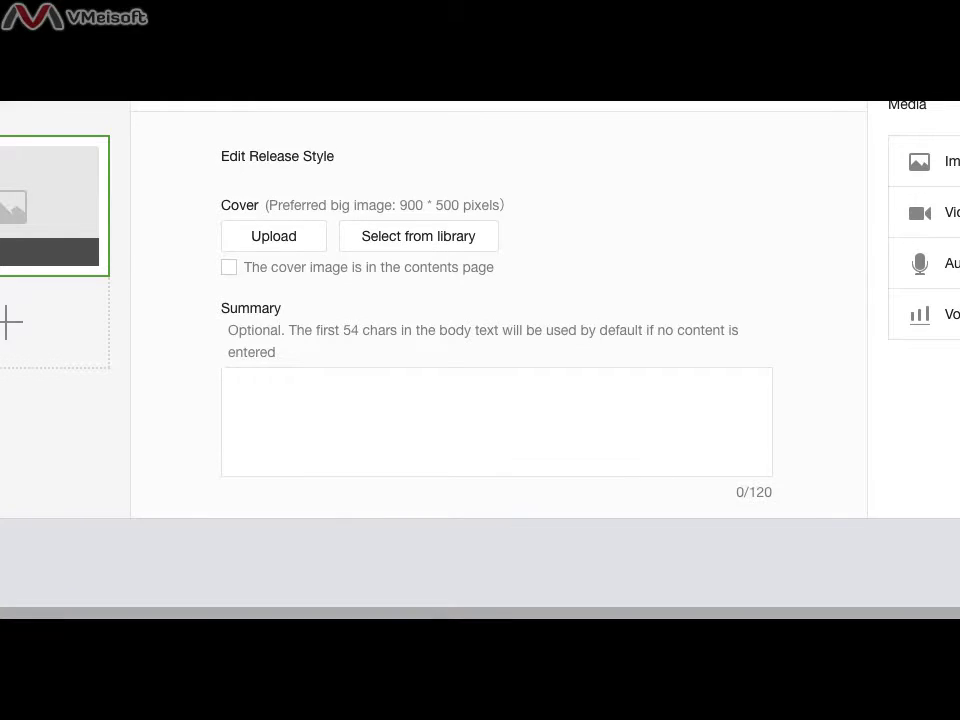
scroll(501, 486, up, 10)
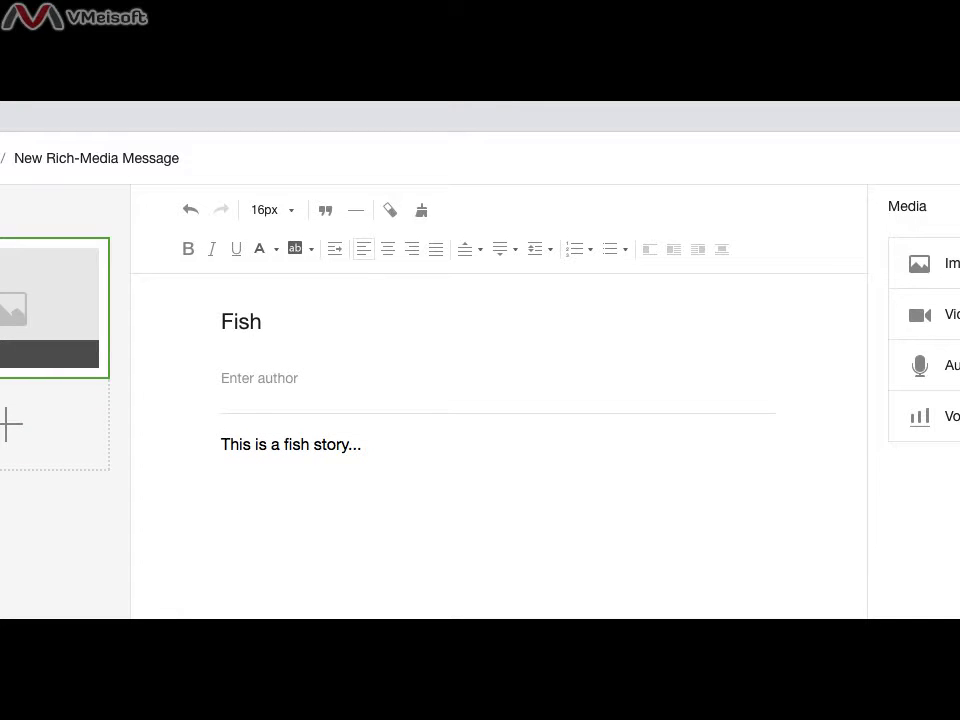
click(2, 158)
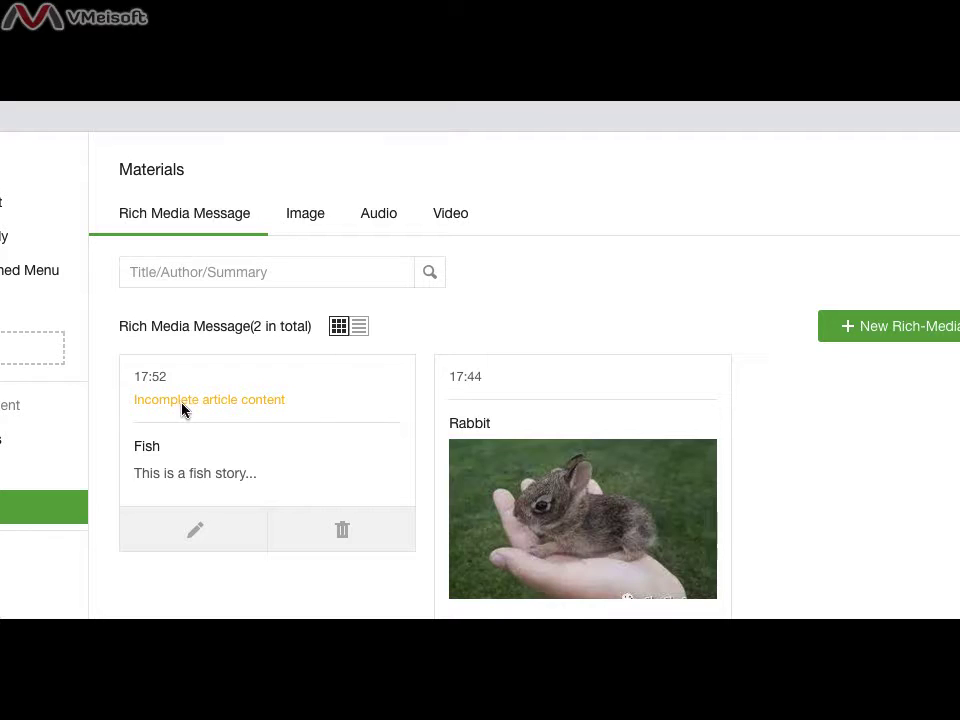
Reopen the Fish article and upload download.jpeg as its cover image.
triple_click(171, 407)
click(305, 400)
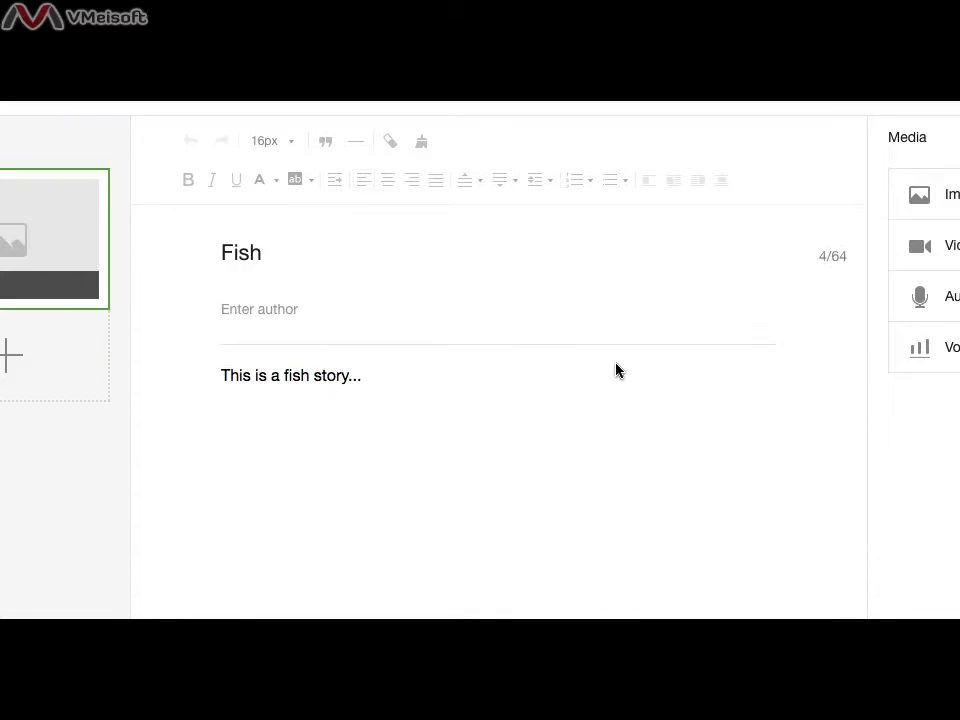
scroll(616, 370, down, 10)
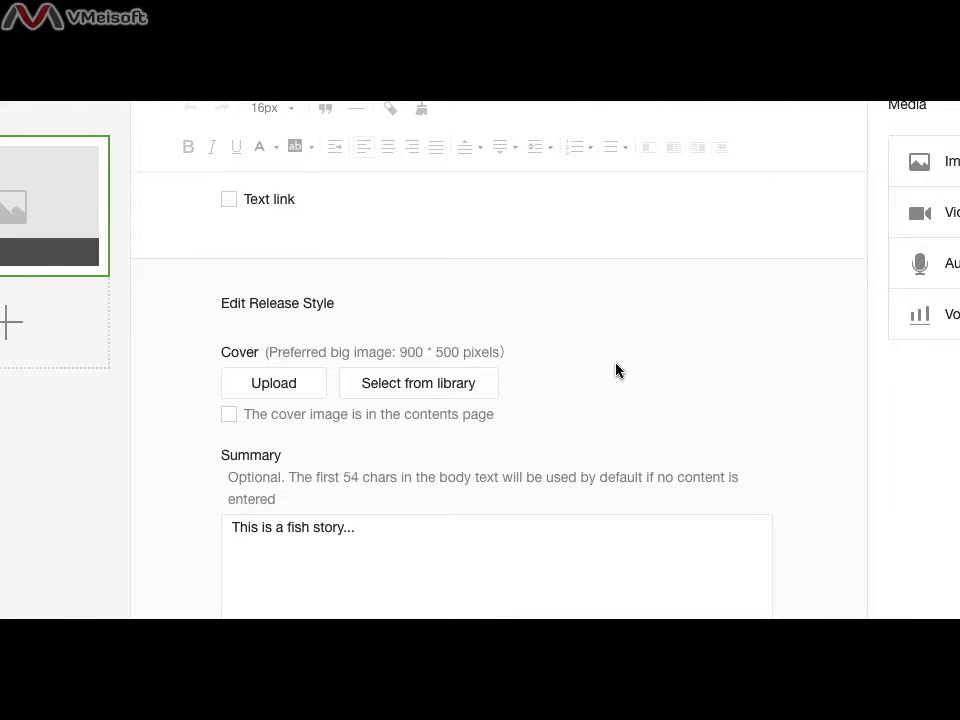
double_click(232, 356)
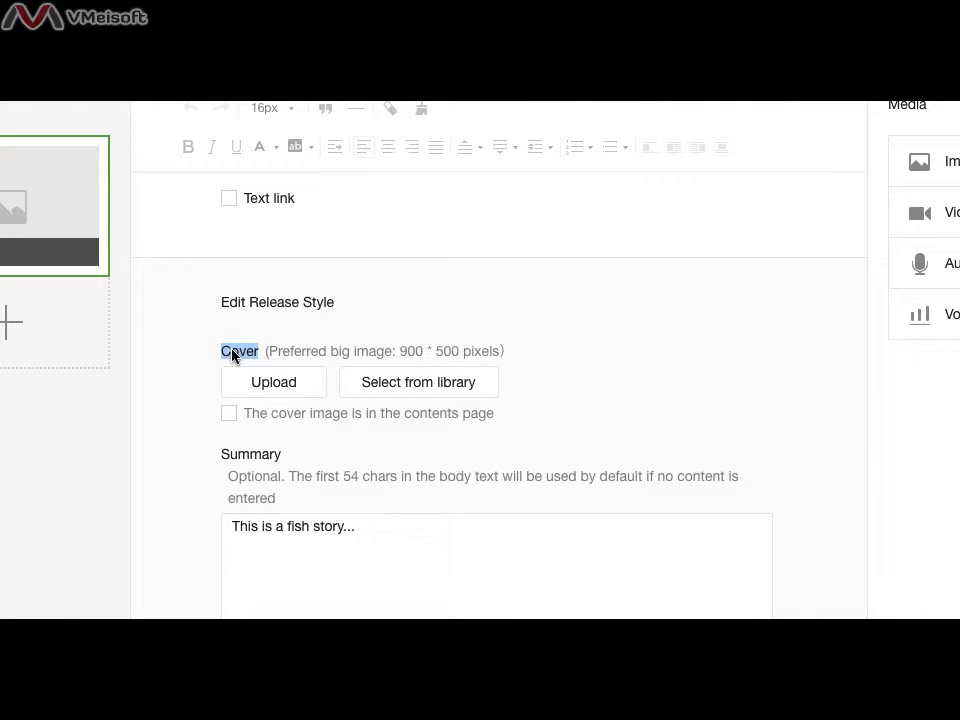
click(274, 382)
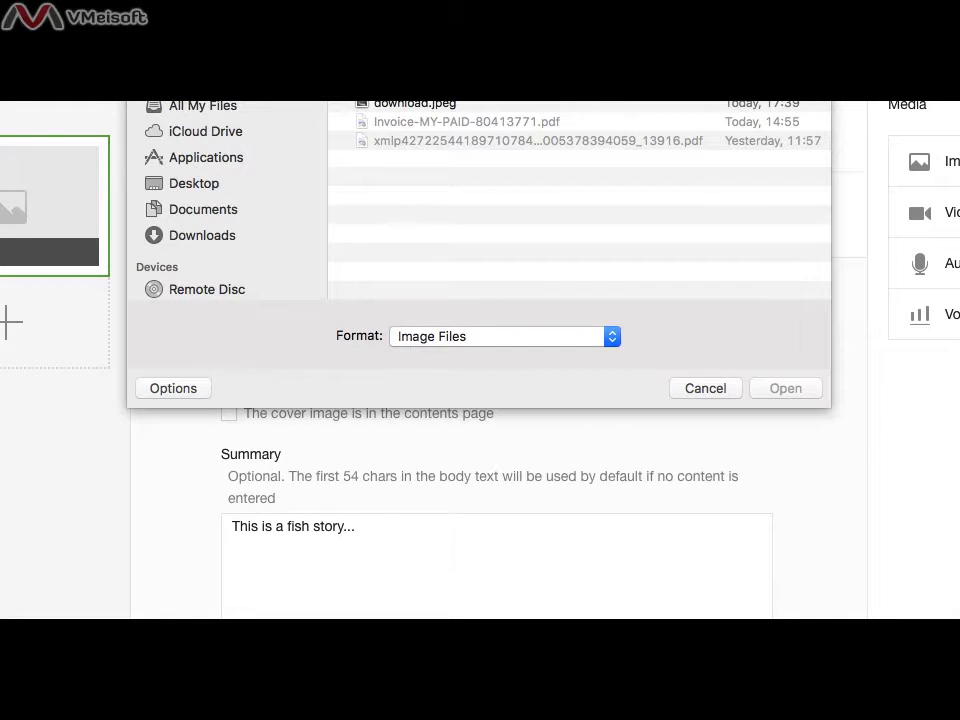
double_click(386, 106)
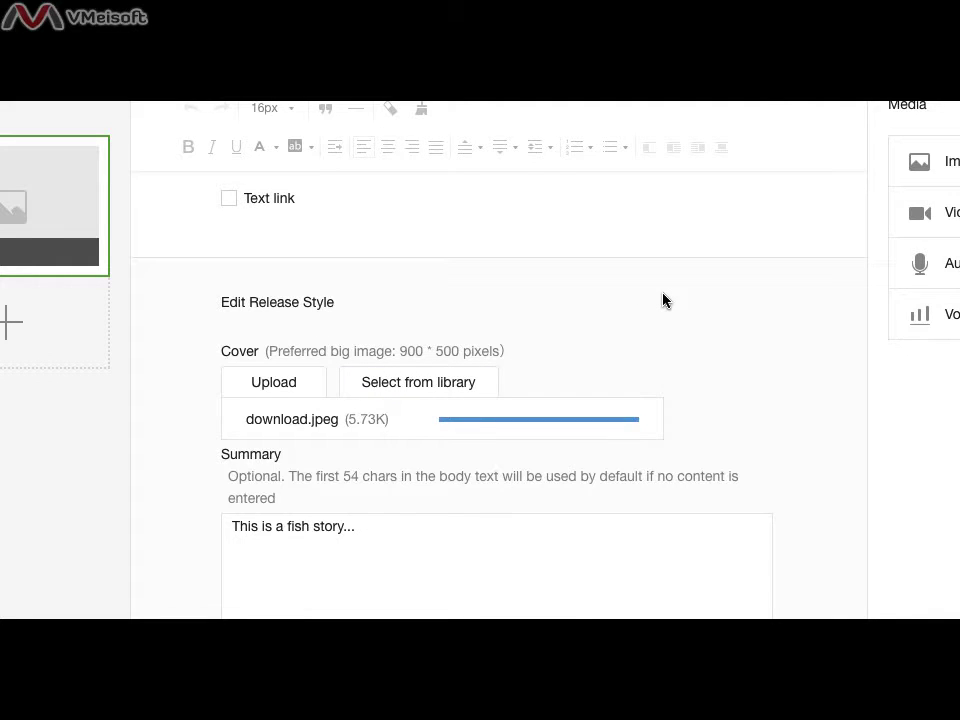
scroll(662, 300, down, 4)
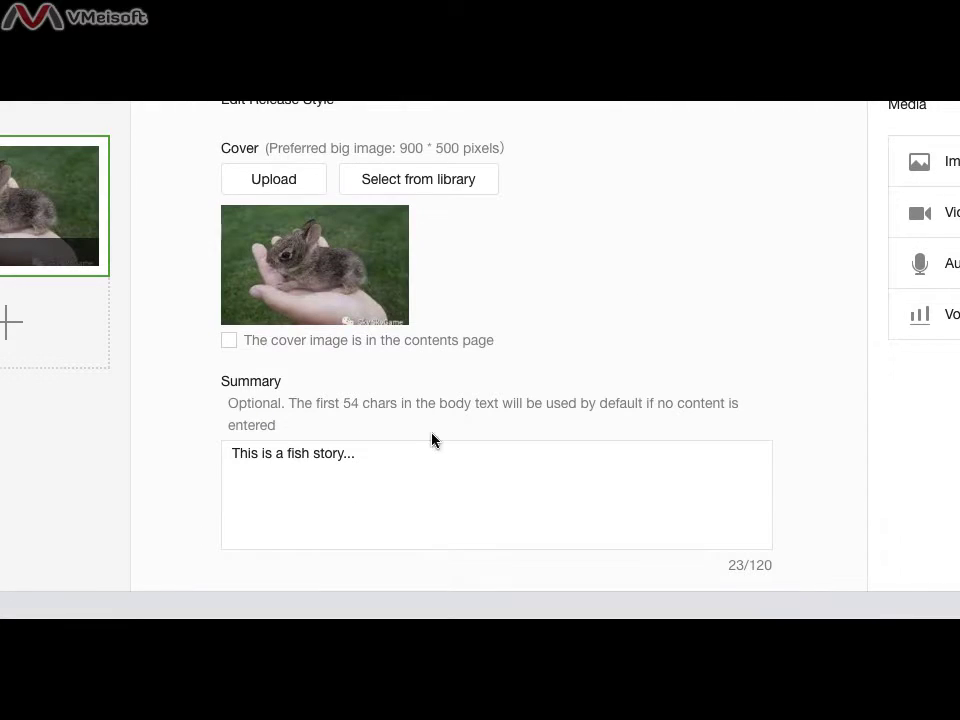
scroll(406, 466, up, 10)
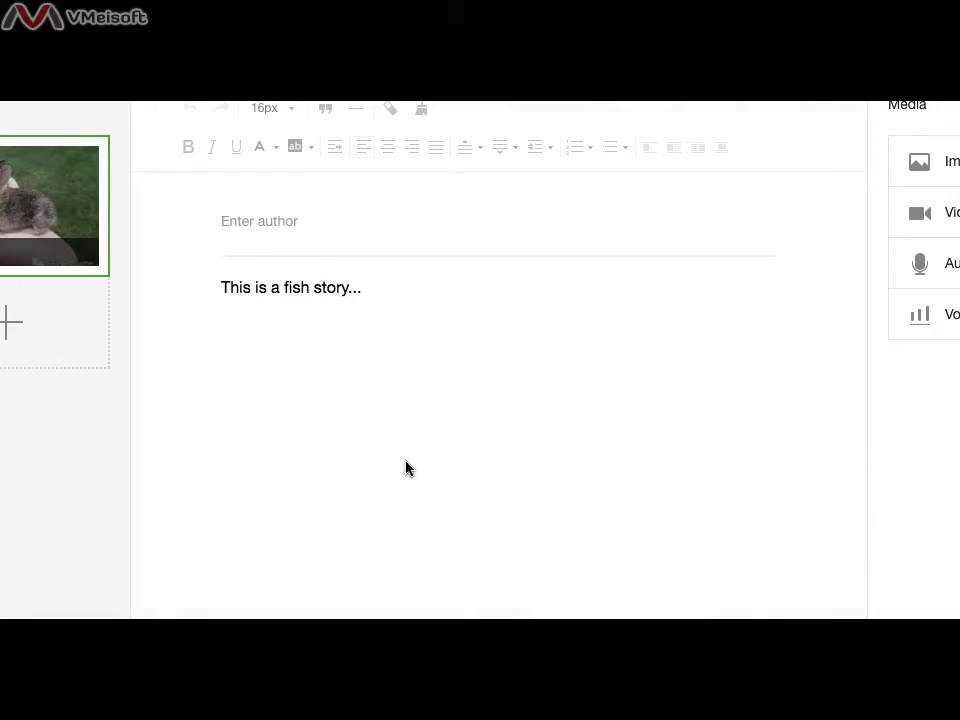
scroll(406, 466, up, 2)
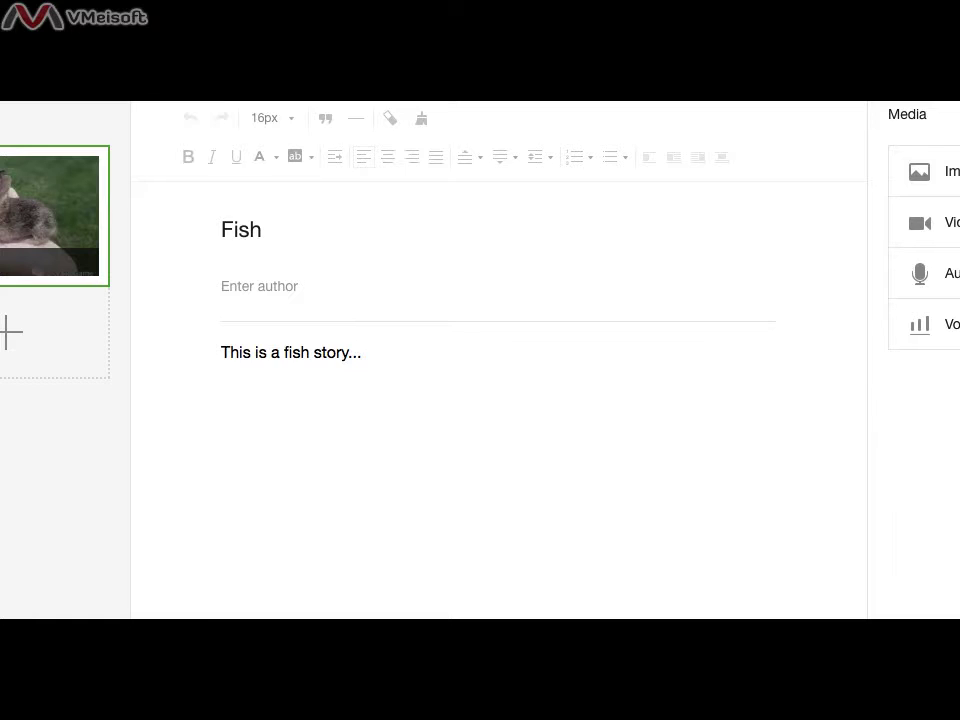
Check the saved Fish card in Materials and reopen the article for editing.
mouse_move(277, 492)
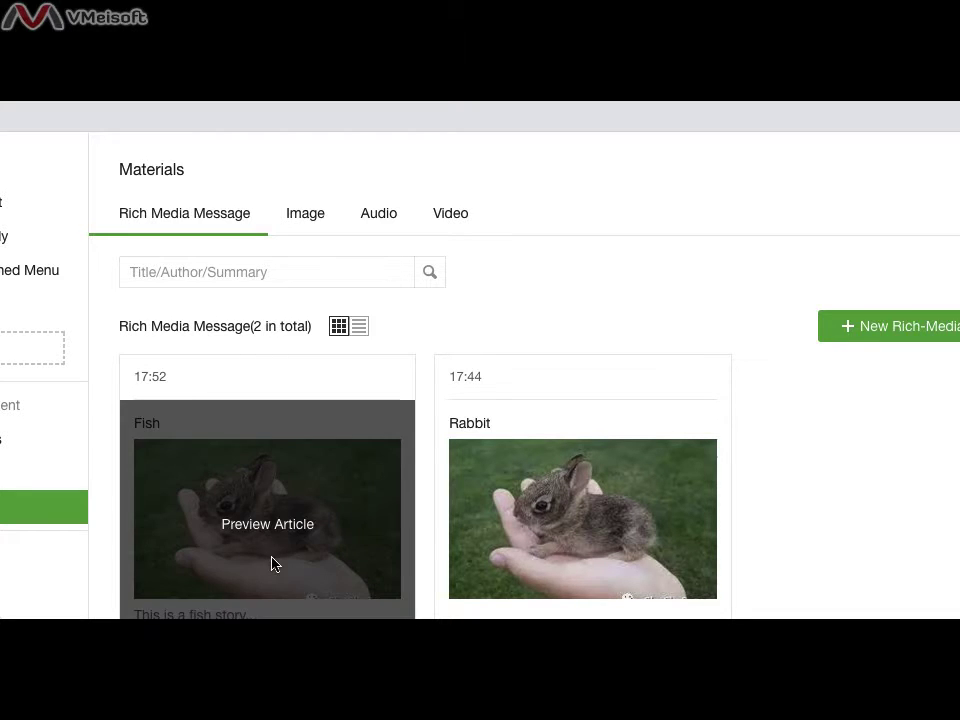
scroll(272, 564, down, 3)
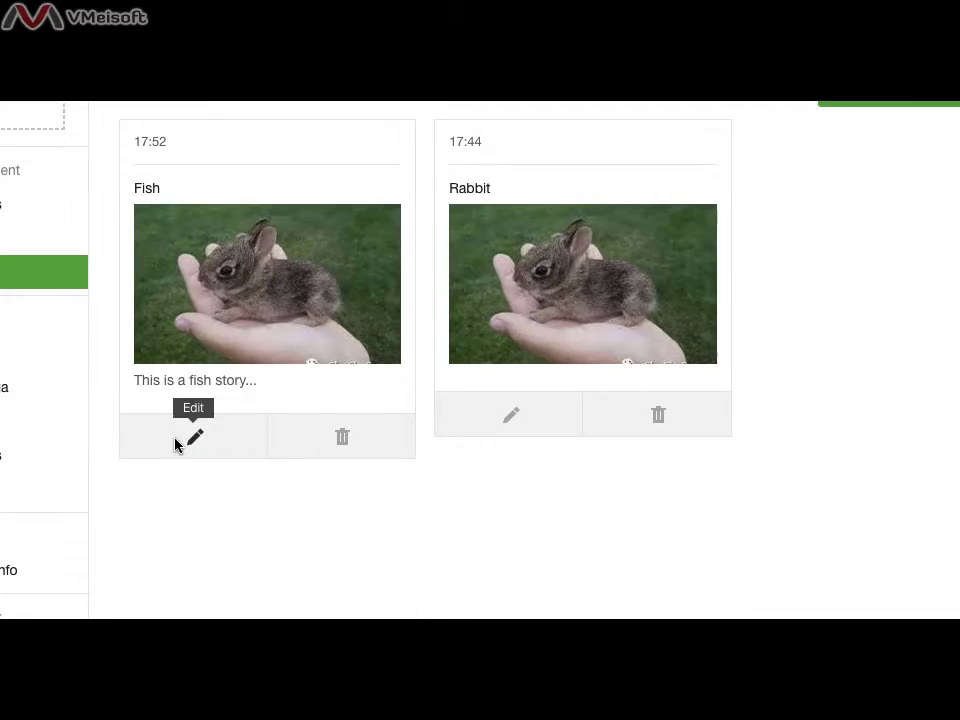
click(176, 441)
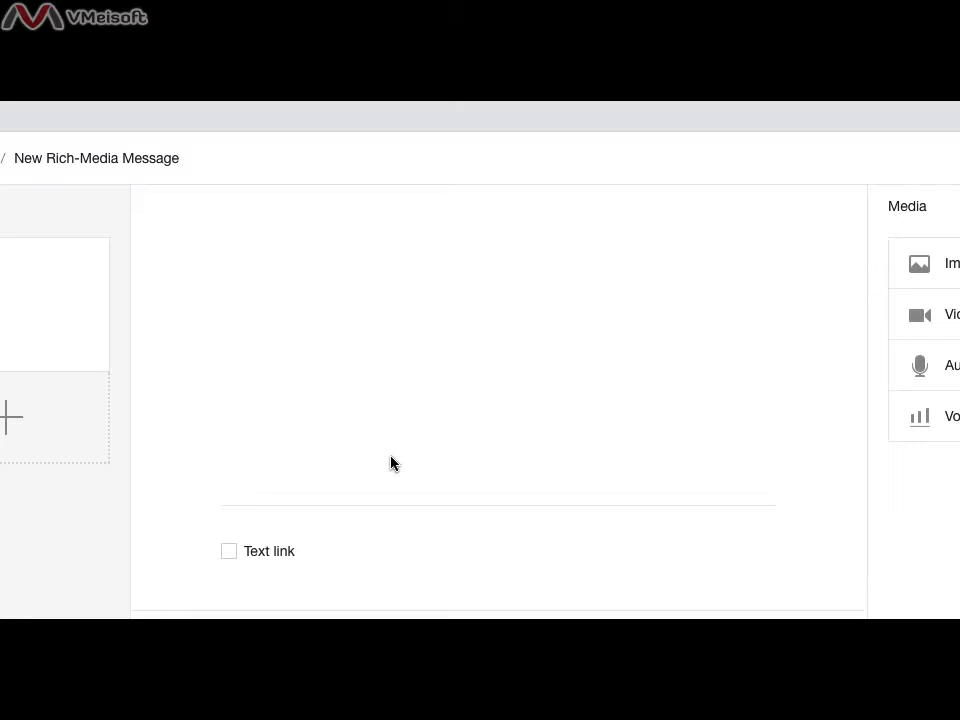
Insert the middle rabbit image from the image library below the Fish article's body text.
click(393, 427)
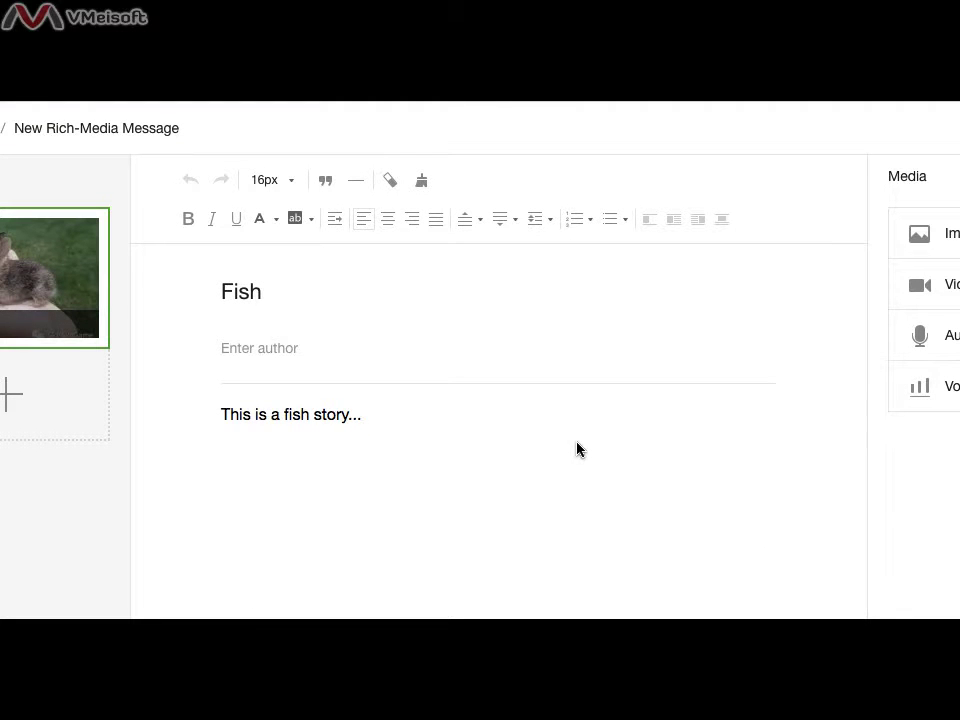
click(948, 233)
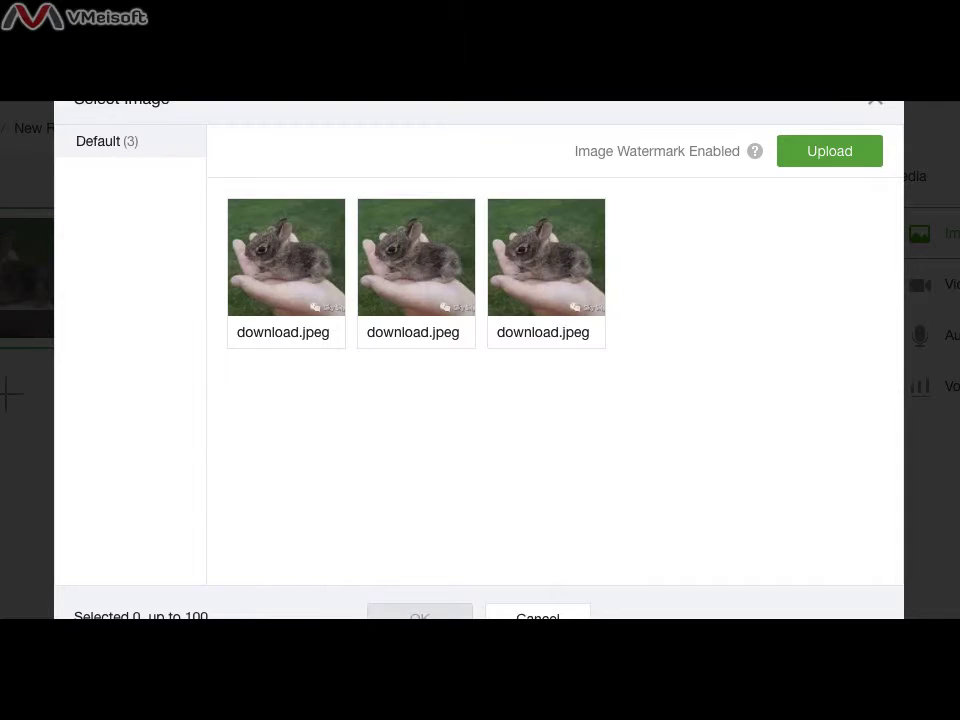
click(450, 255)
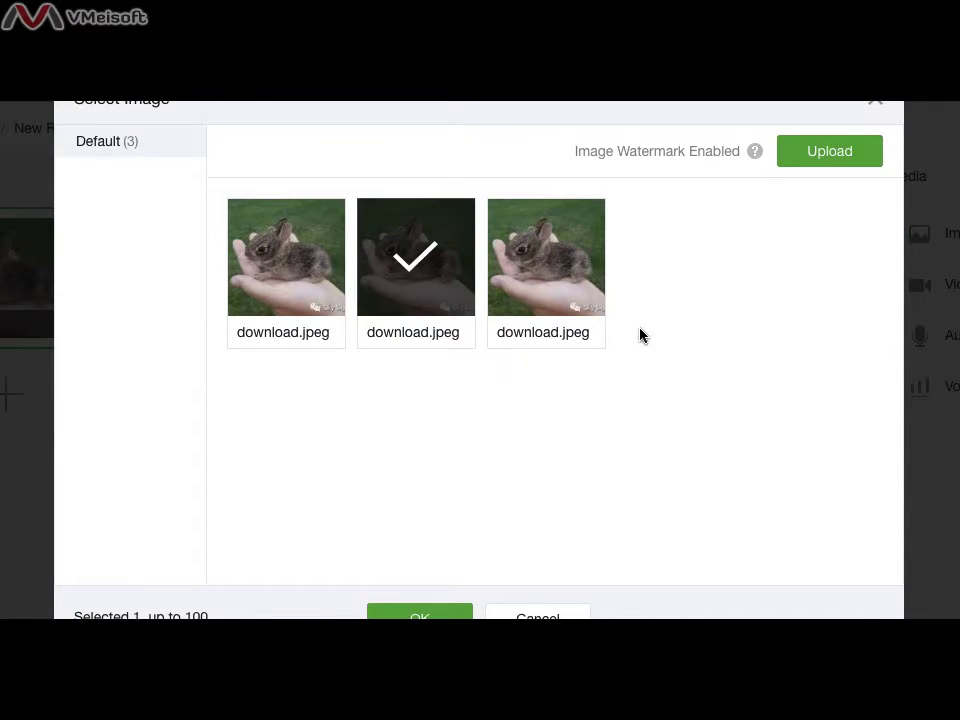
click(458, 615)
scroll(540, 462, down, 2)
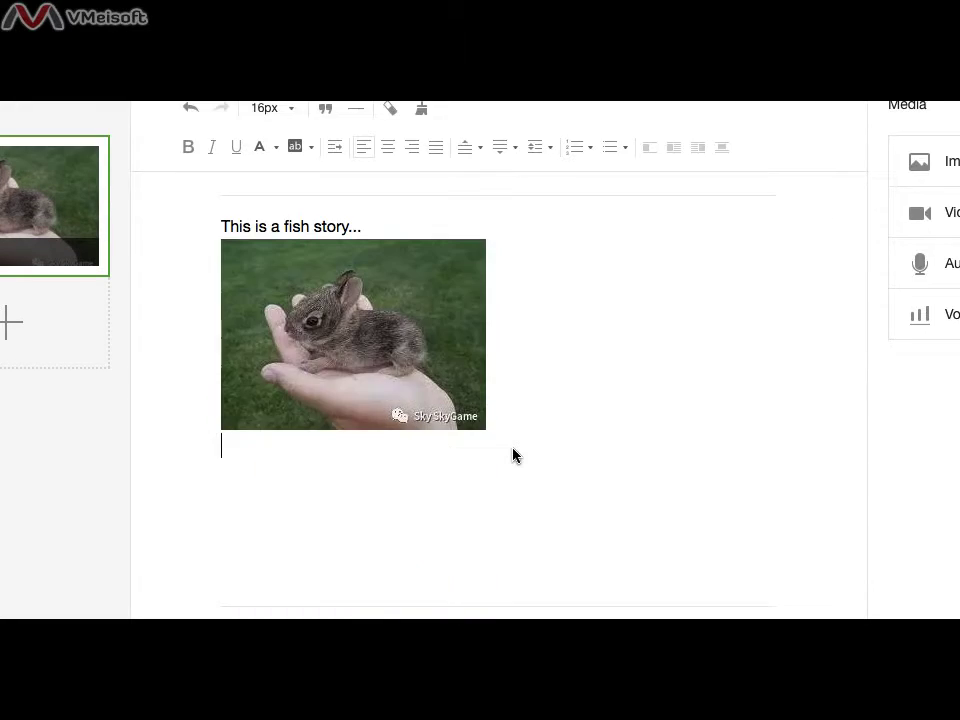
scroll(512, 455, up, 3)
Review the Fish broadcast to all users and highlight the notice of 0 remaining broadcasts.
scroll(514, 469, down, 3)
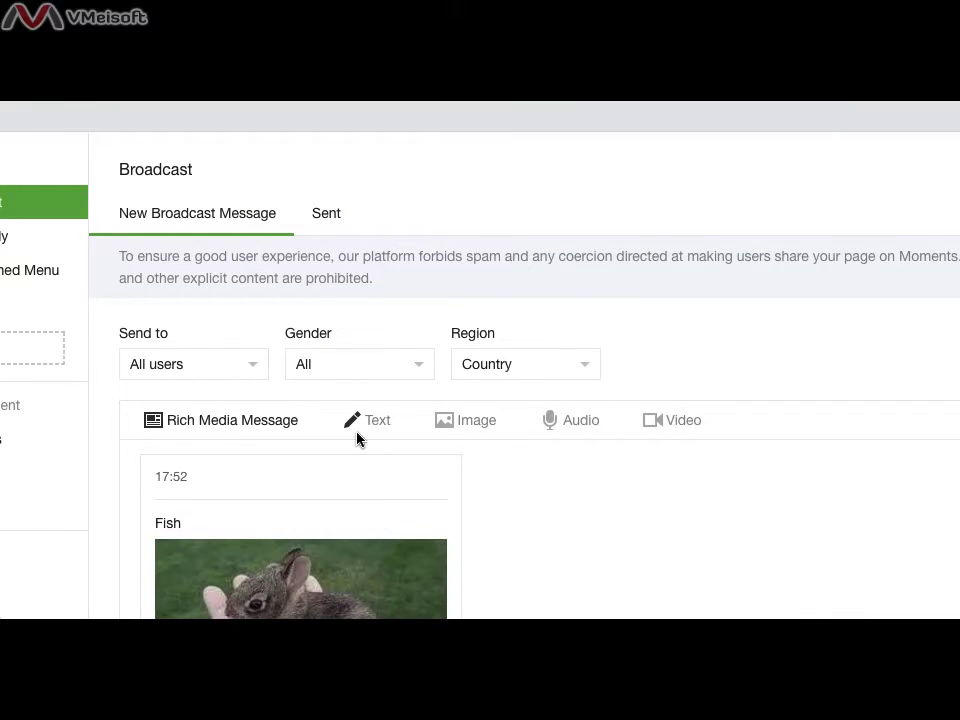
scroll(357, 438, down, 5)
scroll(357, 447, up, 1)
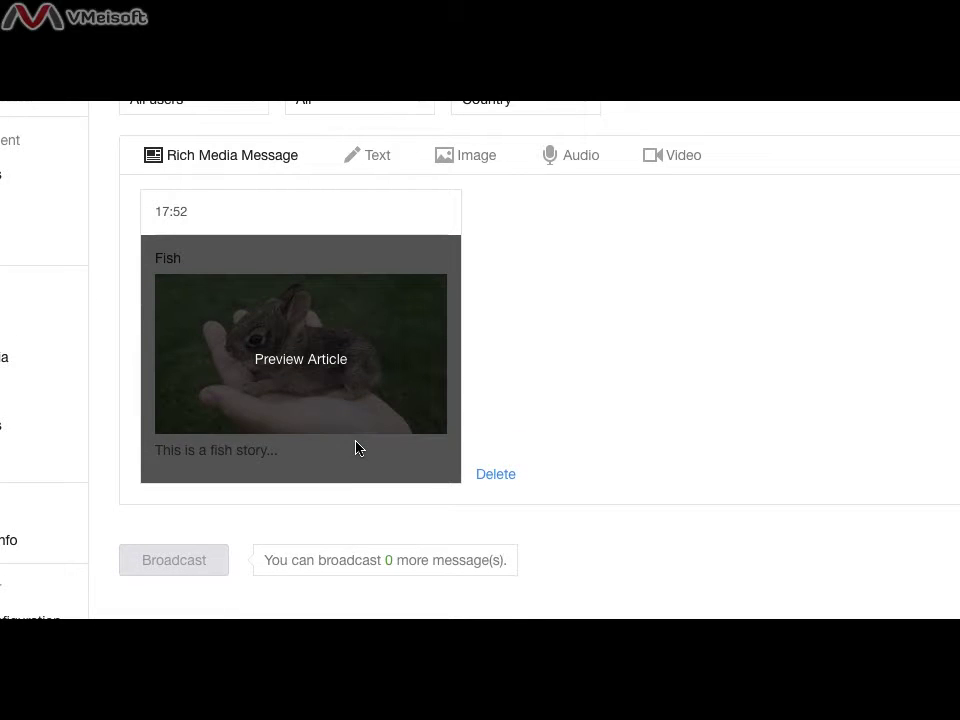
scroll(356, 448, down, 2)
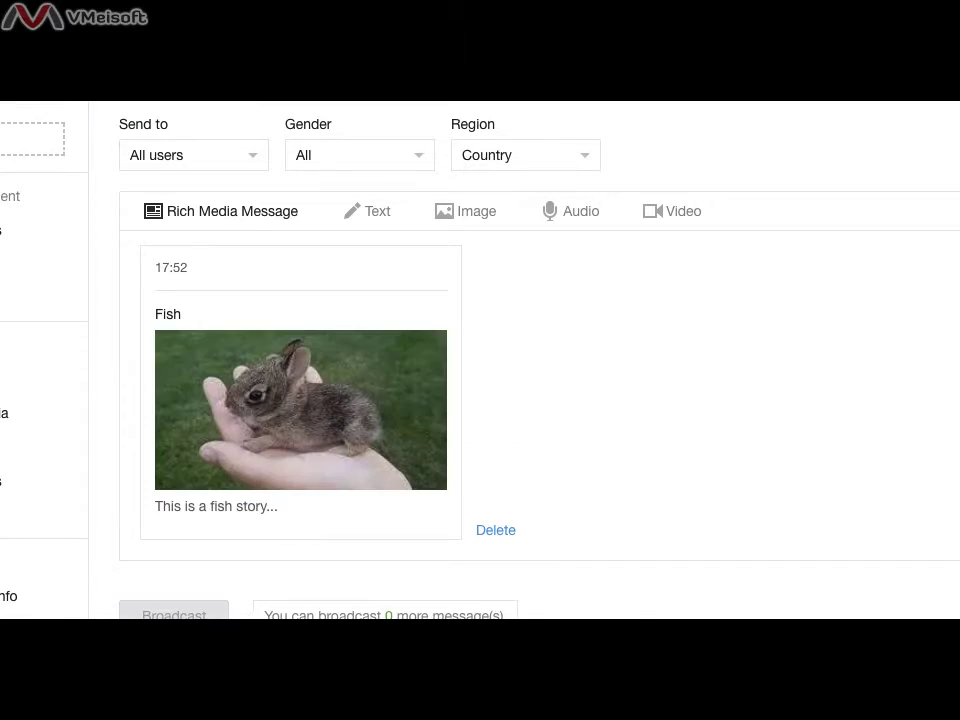
drag(258, 617, 510, 618)
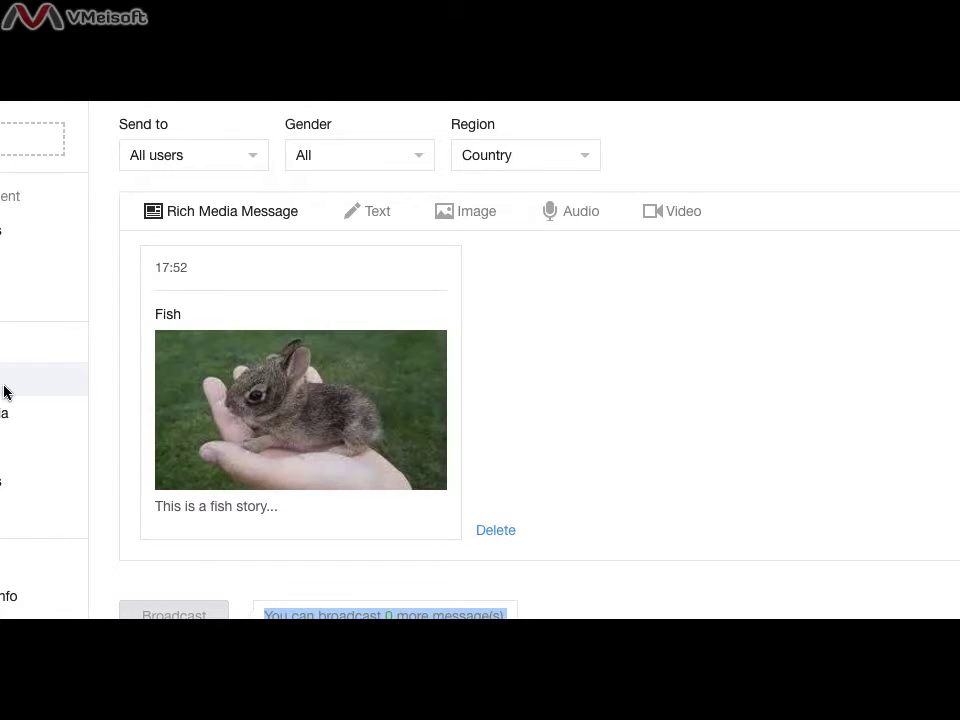
scroll(4, 392, up, 1)
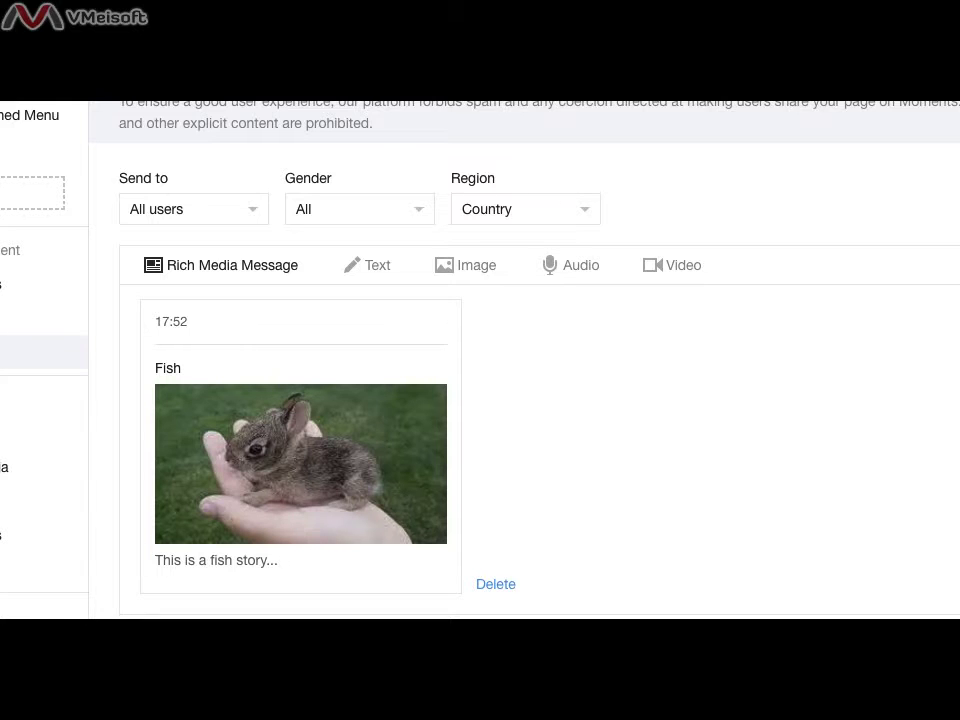
click(5, 351)
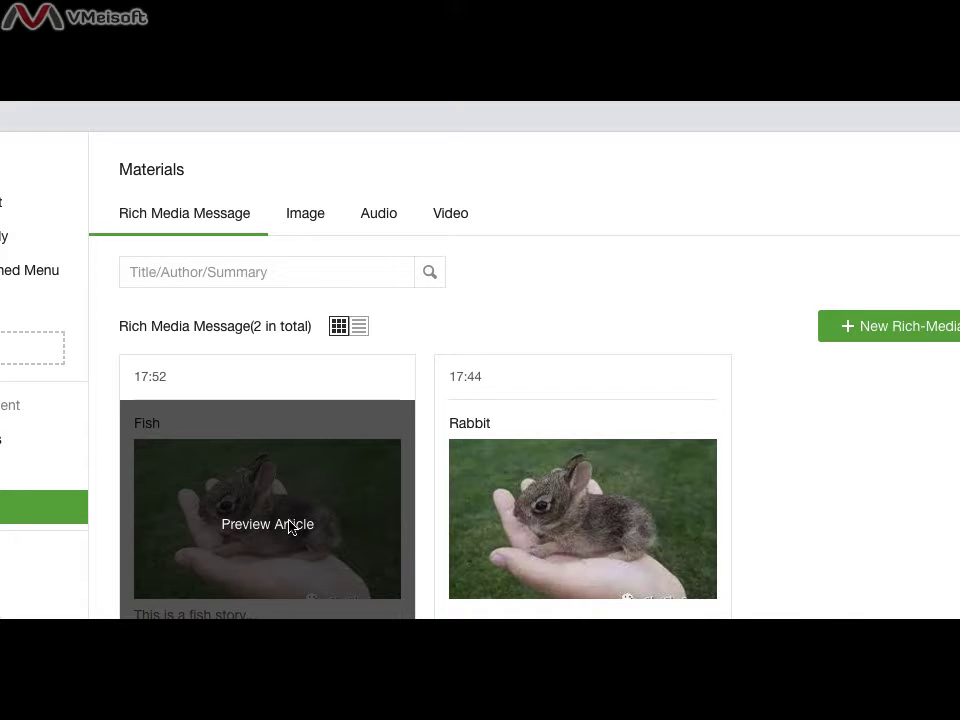
scroll(366, 545, down, 1)
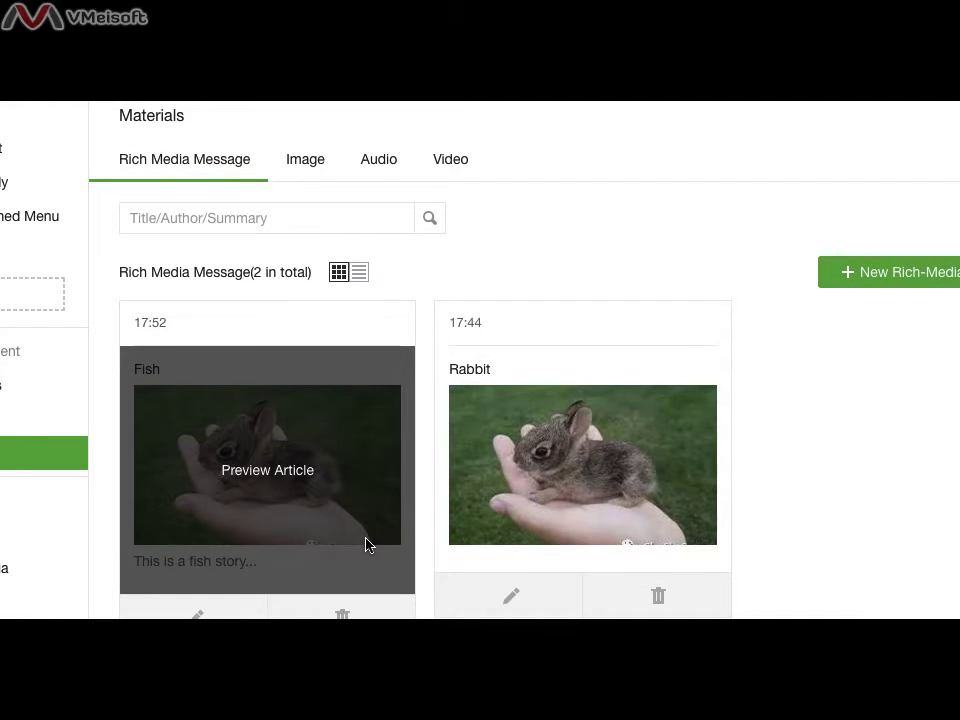
scroll(366, 545, down, 1)
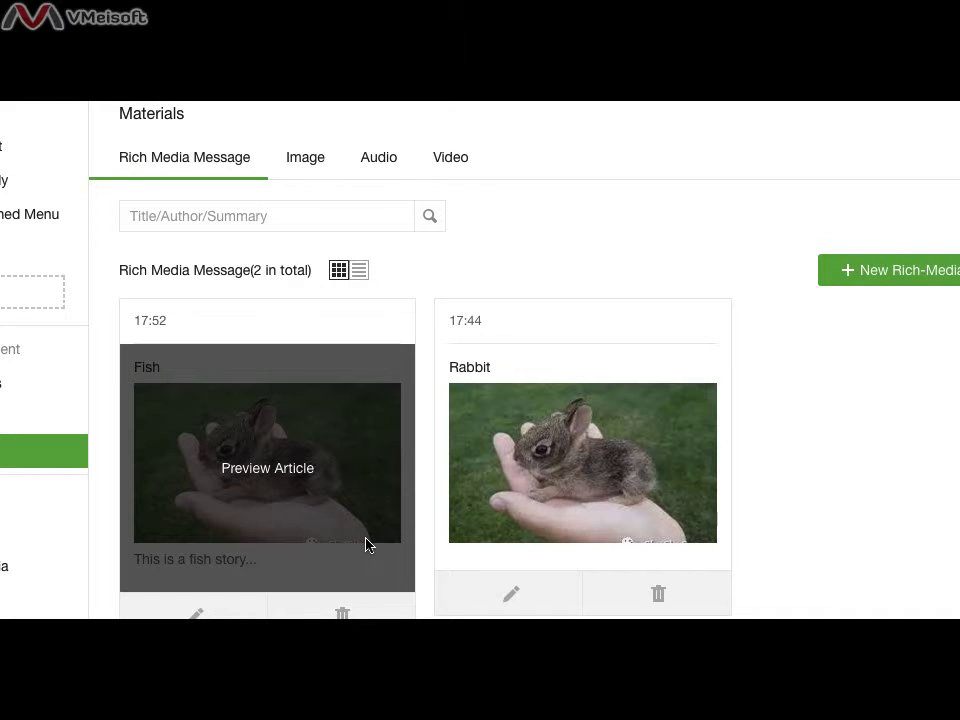
scroll(366, 542, down, 1)
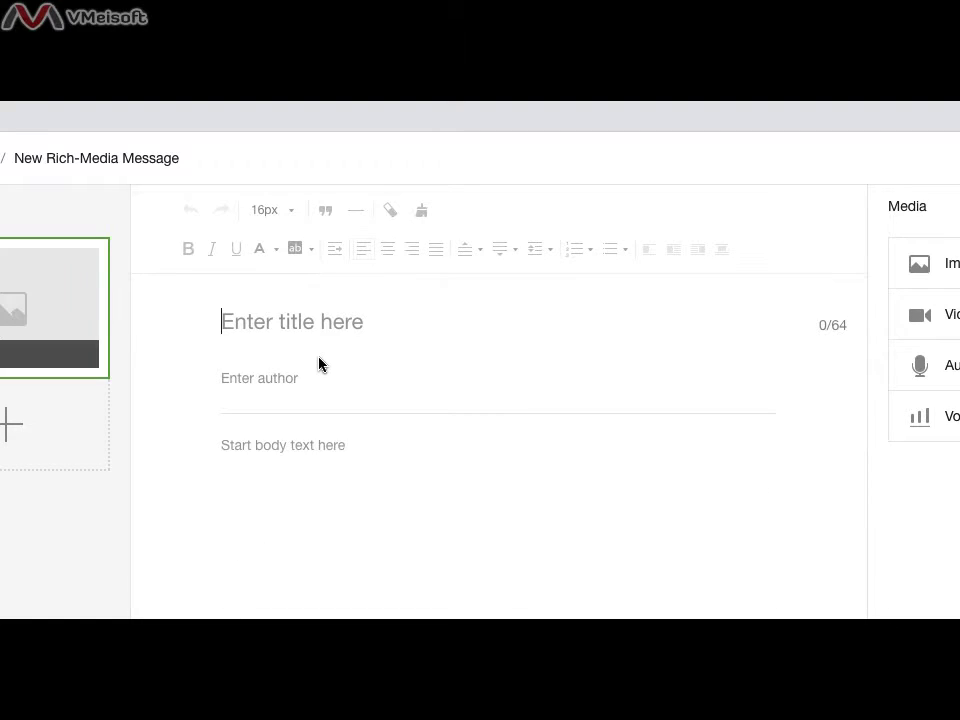
Title the new article 'Multiple rabbits' and write the body 'This is abot rabbit'.
text(Multio)
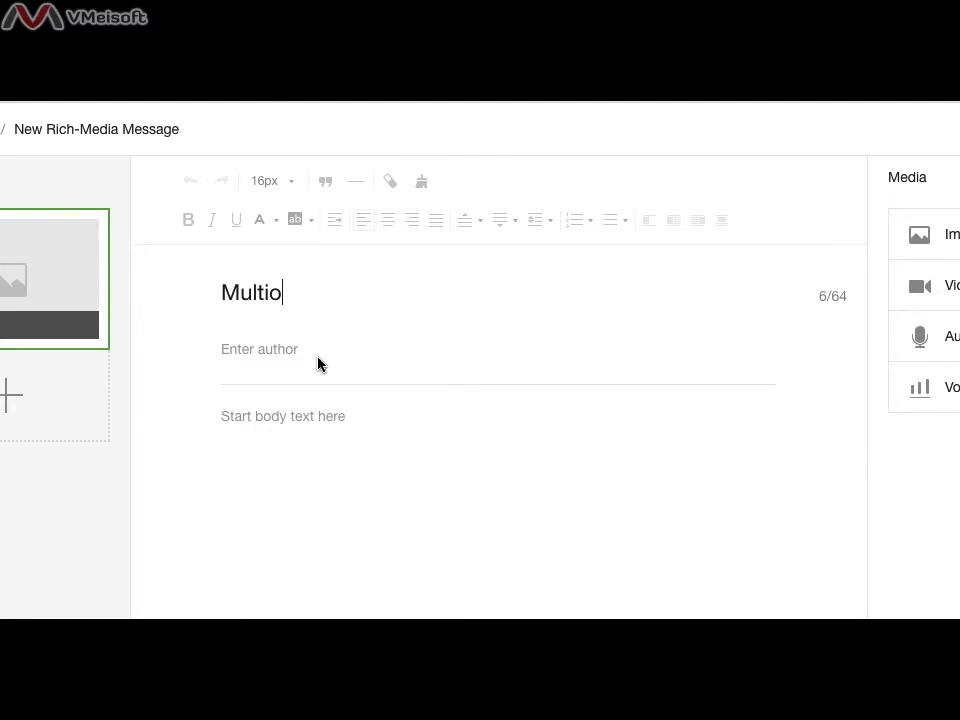
key(BackSpace)
text(ple rab)
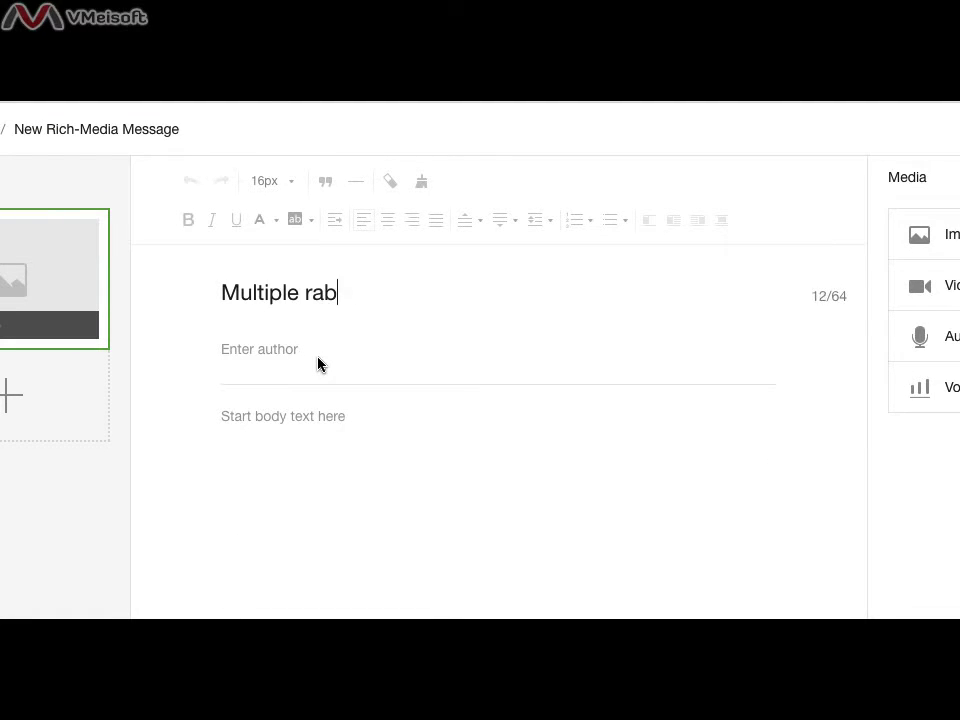
text(bits)
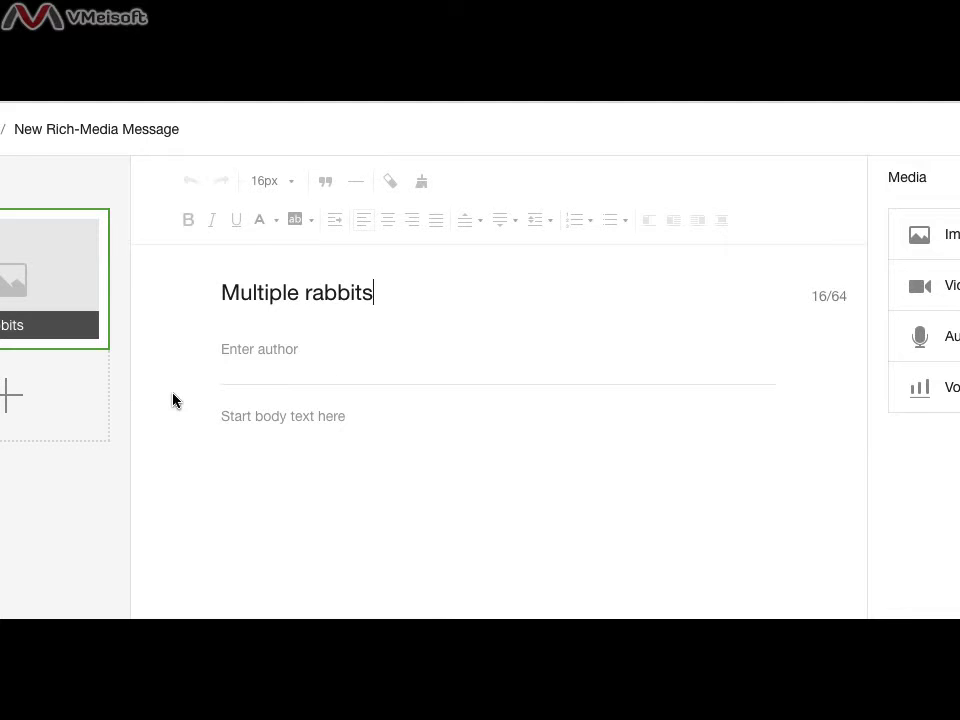
scroll(173, 400, down, 2)
scroll(173, 400, up, 4)
click(341, 429)
text(Th)
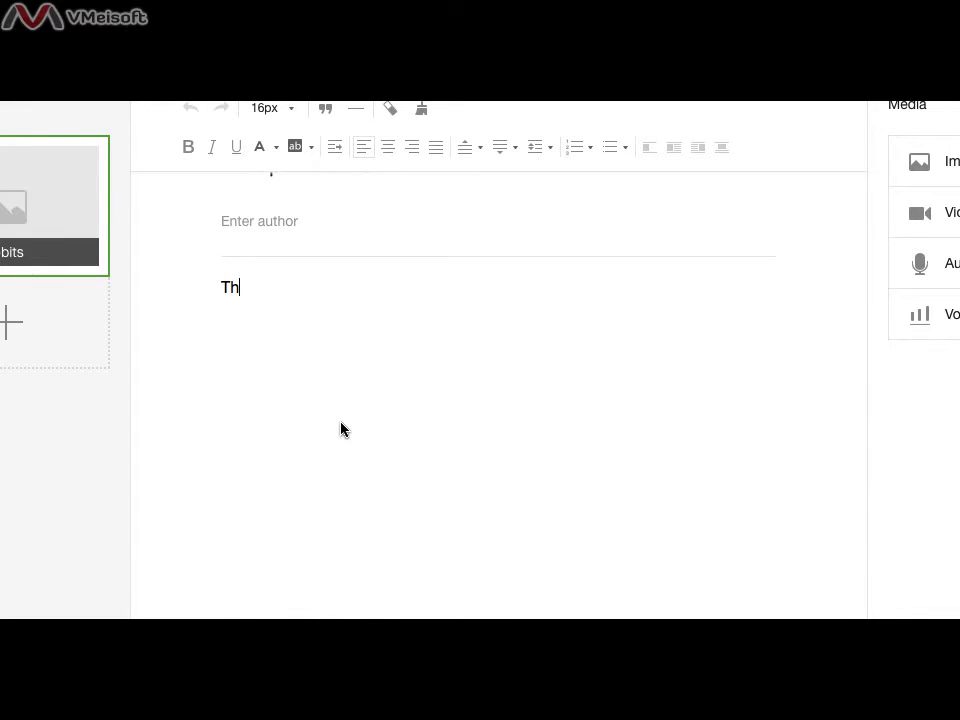
text(is is abot rabbit)
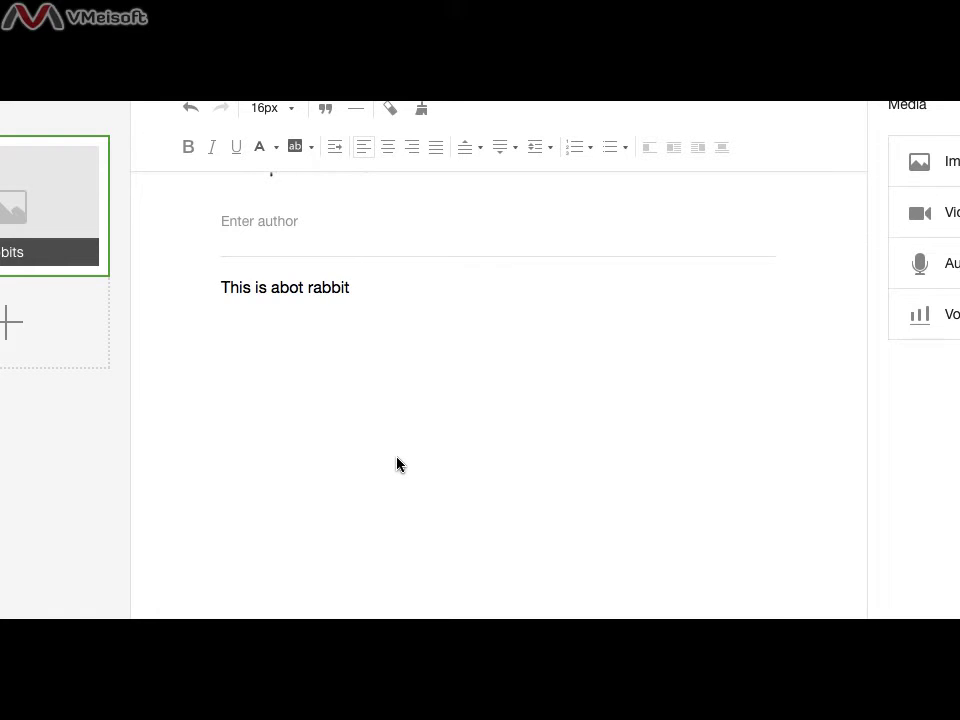
Upload download.jpeg as the Multiple rabbits article's cover.
scroll(396, 463, down, 5)
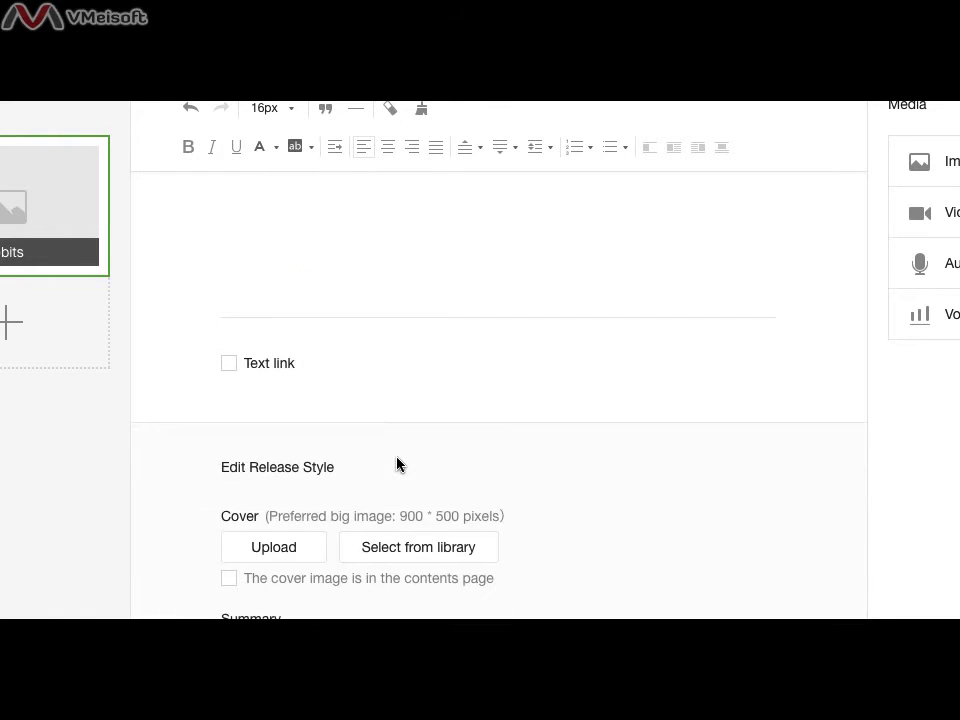
click(293, 437)
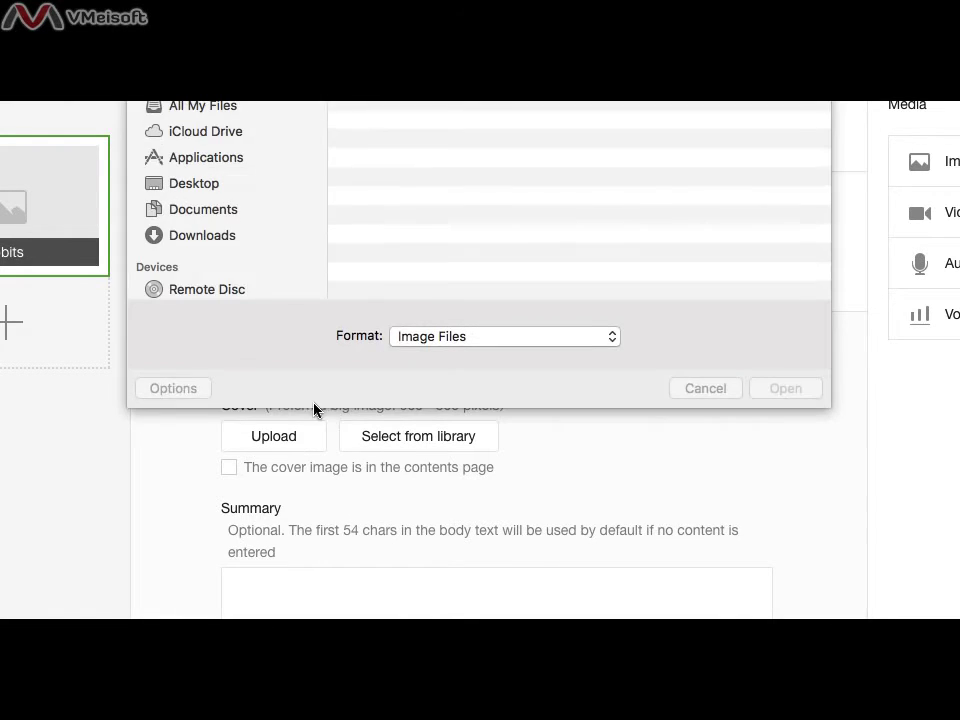
double_click(399, 101)
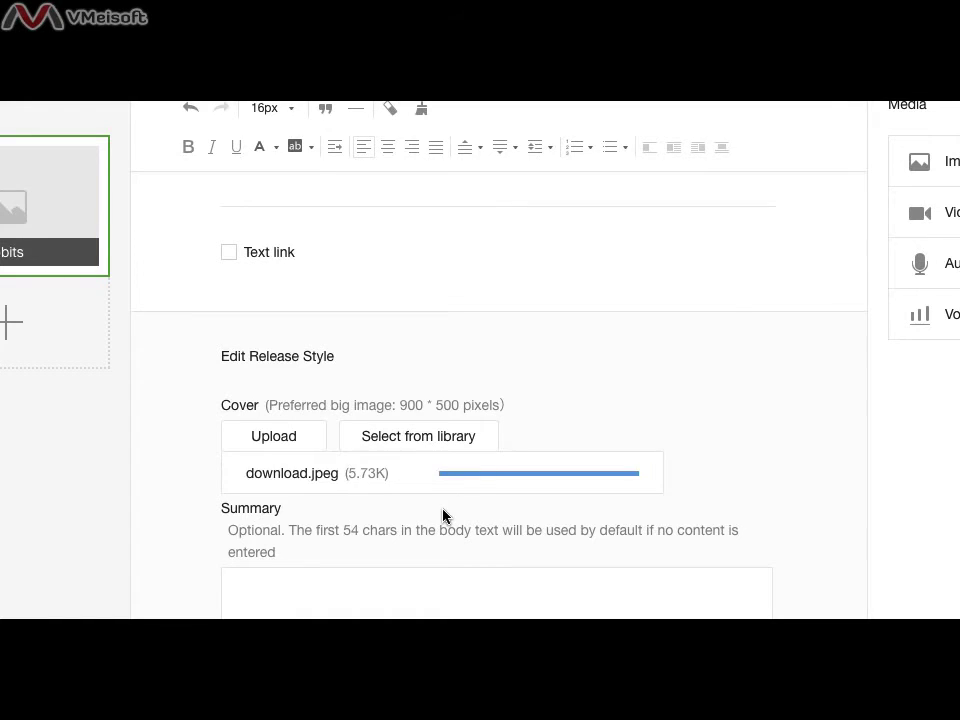
scroll(396, 357, up, 2)
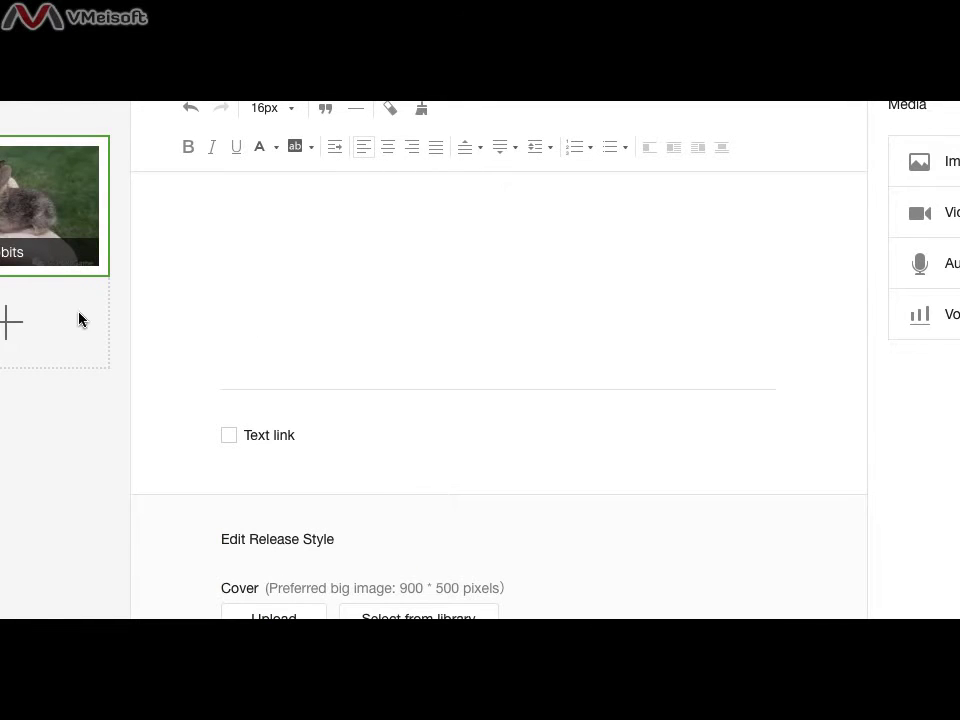
Add a second article titled 'Tiger' with the body 'this is a tiger story'.
click(5, 322)
scroll(30, 320, down, 1)
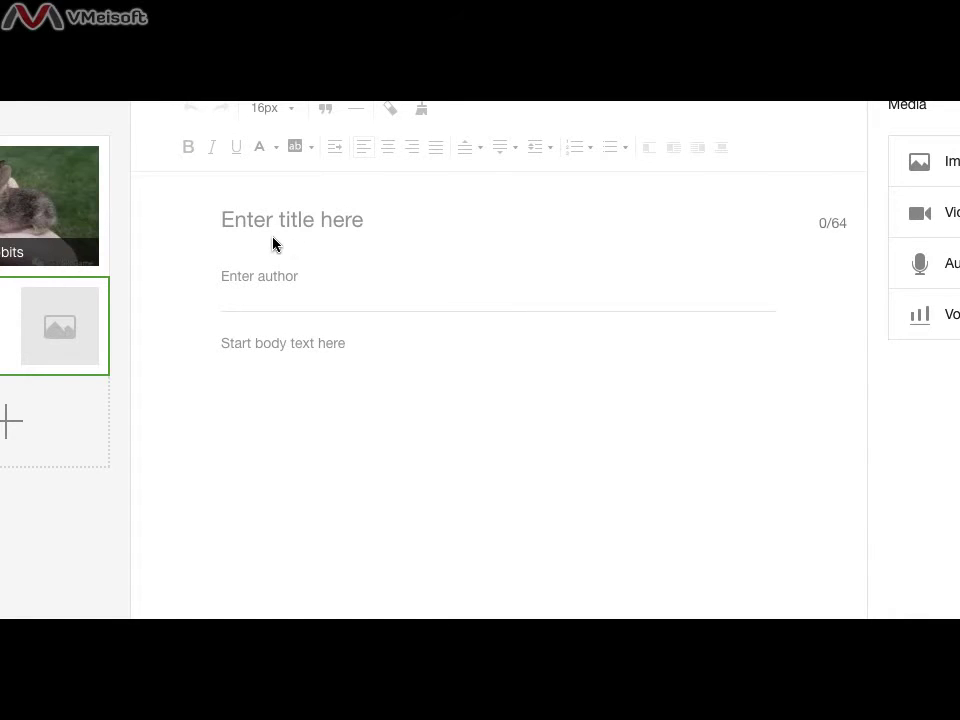
text(Tiger)
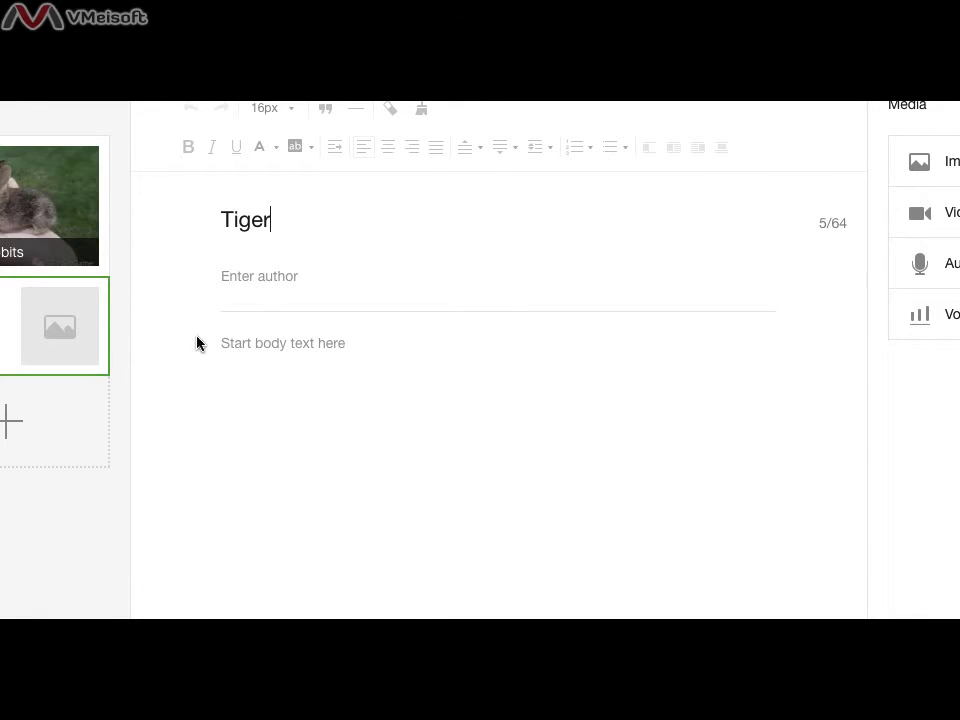
click(287, 350)
text(thi)
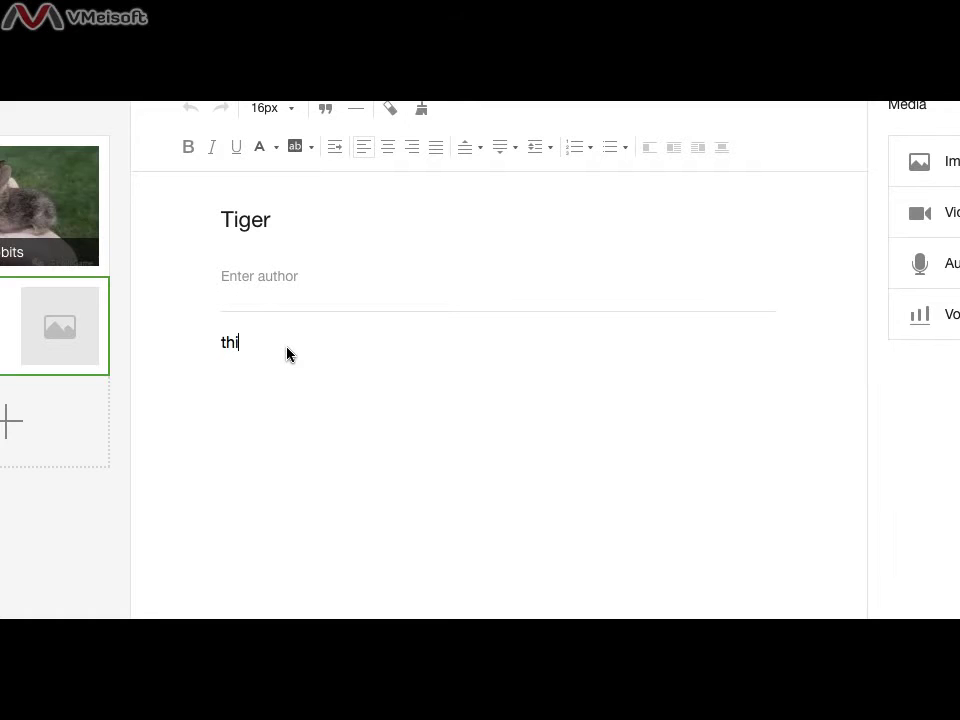
text(s is a tiger story)
Give the Tiger article download.jpeg as its cover and save the message.
scroll(470, 488, down, 1)
scroll(468, 488, down, 5)
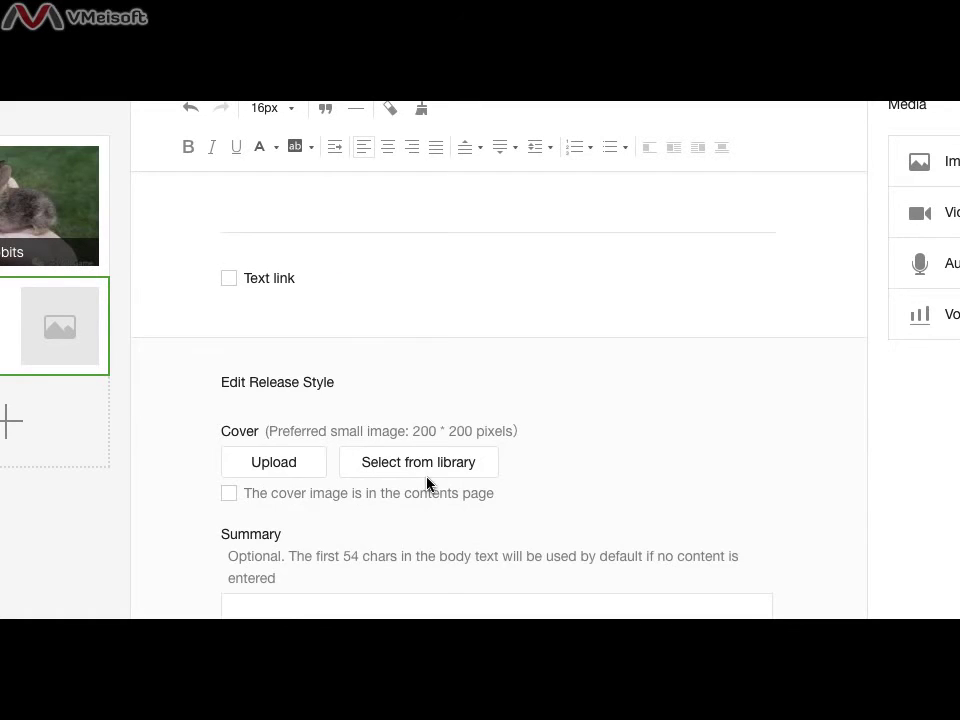
click(257, 462)
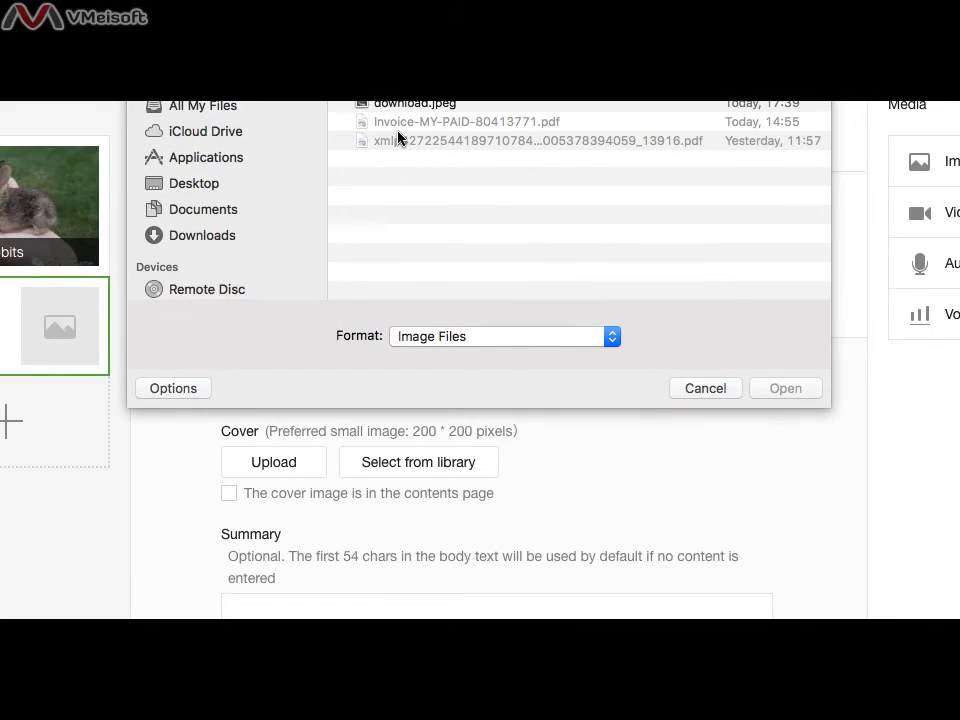
double_click(382, 108)
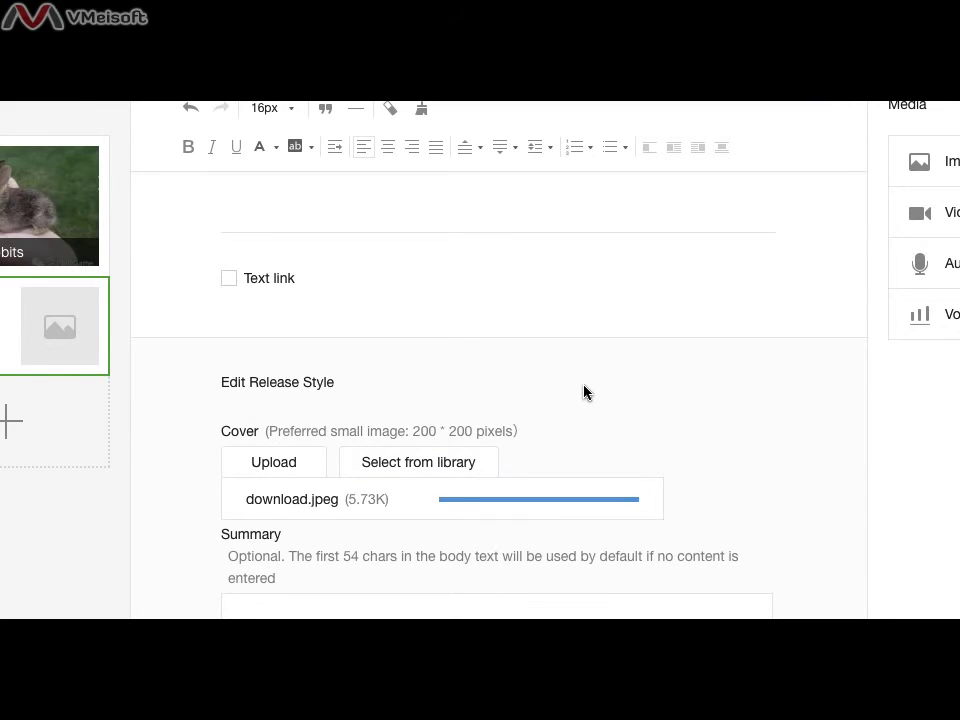
scroll(583, 392, down, 1)
scroll(584, 391, down, 5)
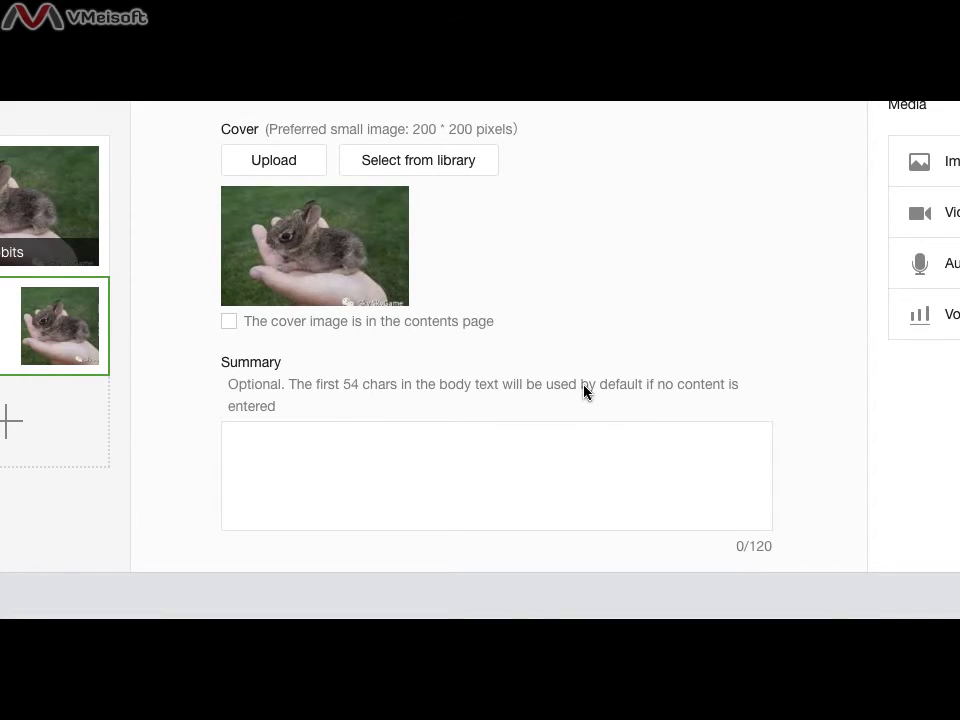
scroll(584, 391, up, 5)
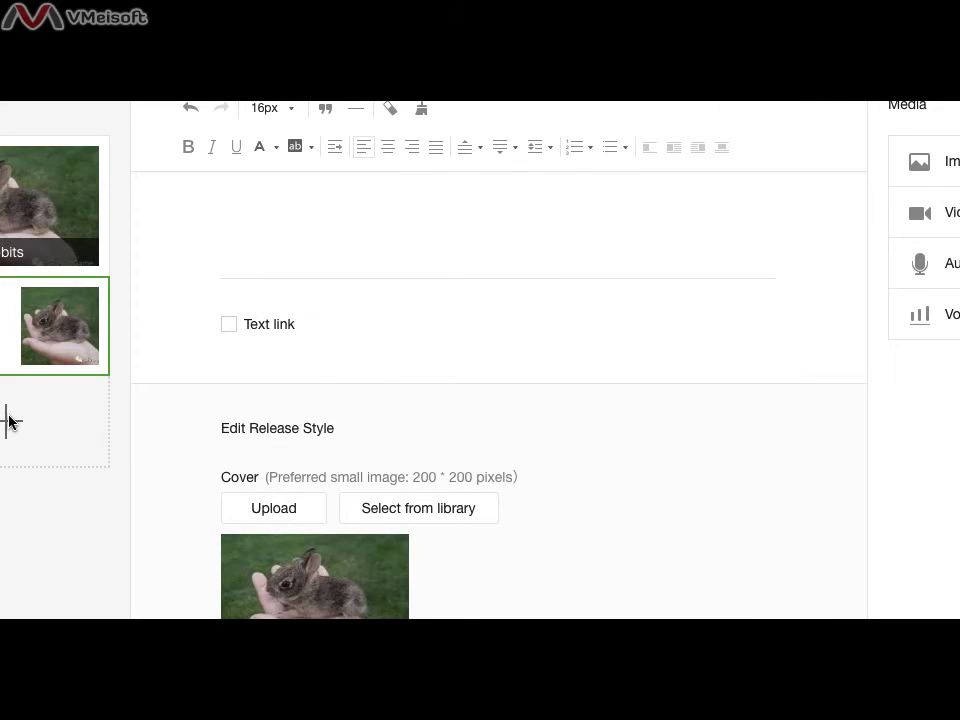
scroll(489, 474, down, 5)
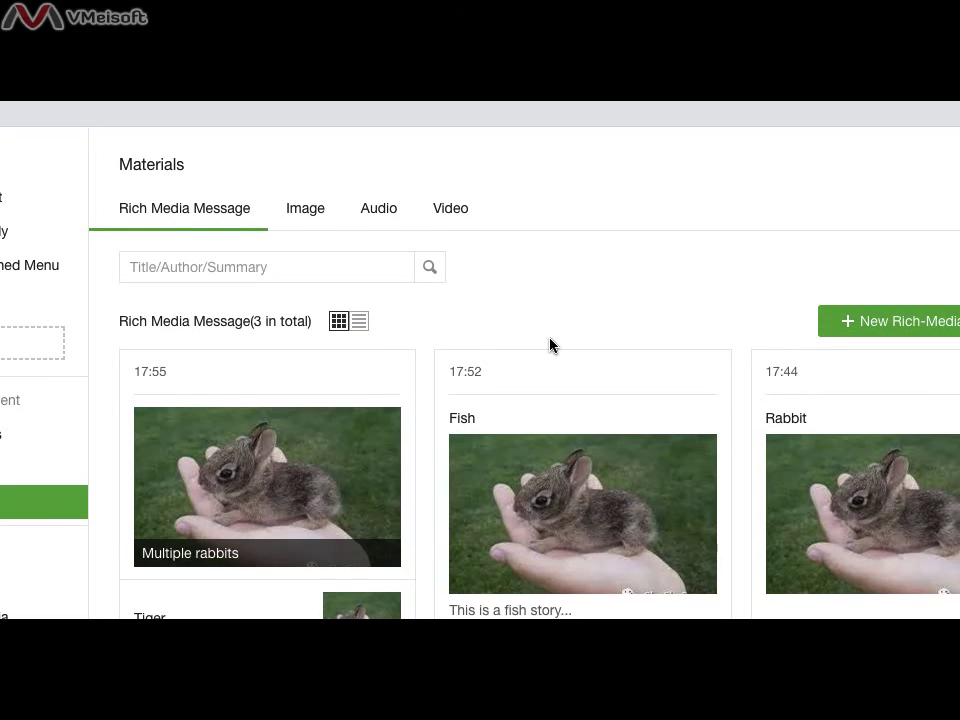
Scroll down the Rich Media Message list to view the new Multiple rabbits card containing Tiger.
scroll(551, 343, down, 2)
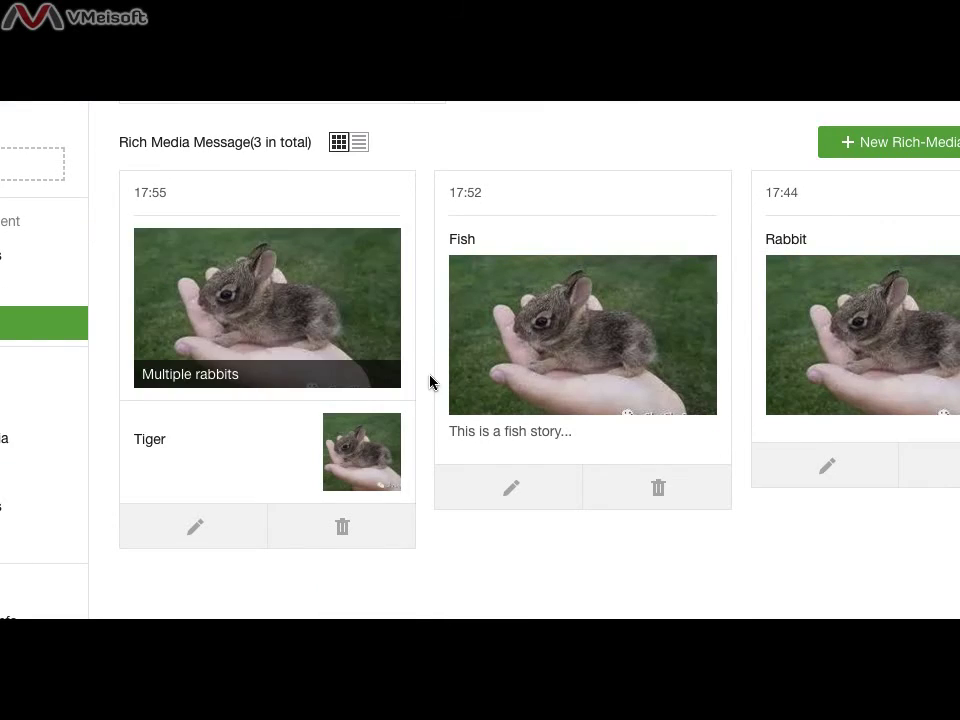
mouse_move(263, 421)
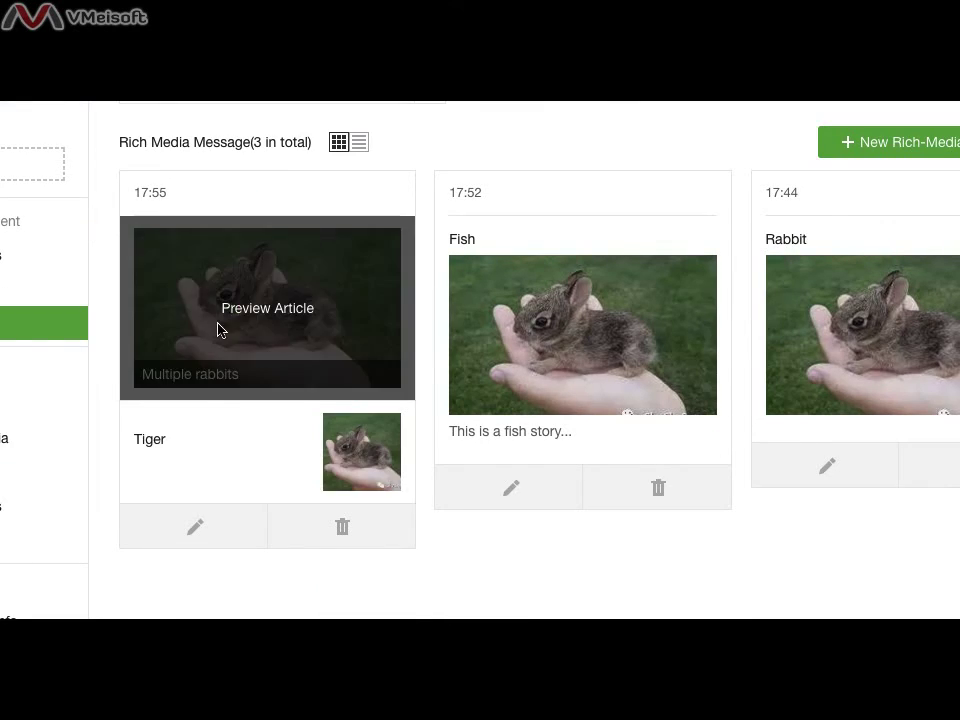